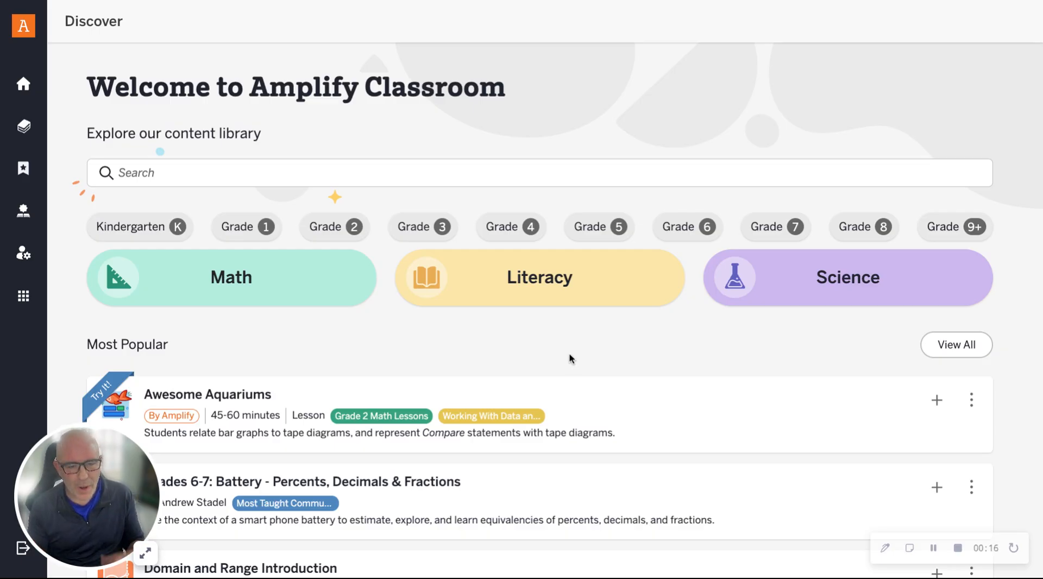
pyautogui.scroll(-1, 570, 358)
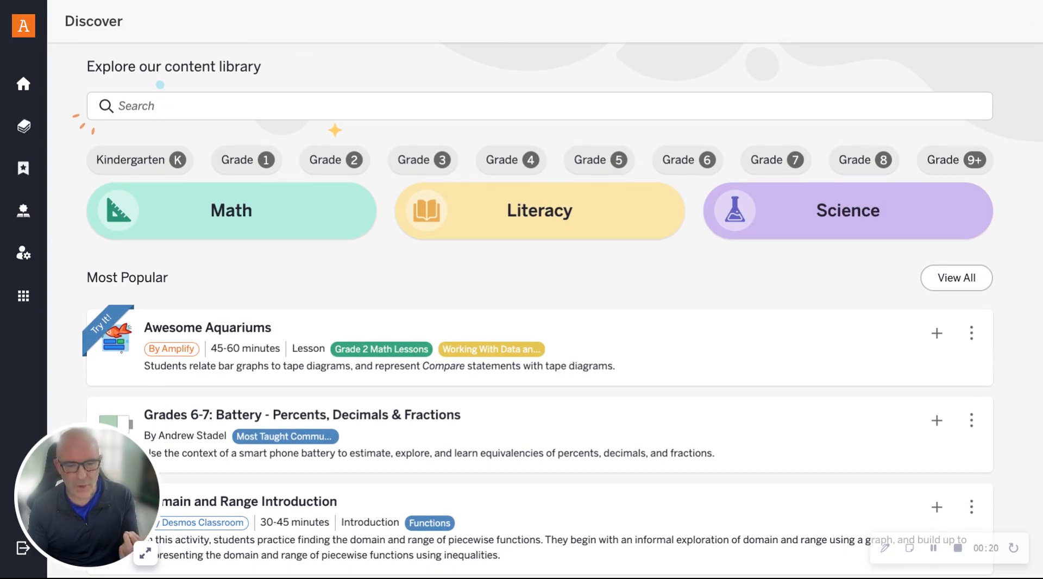
pyautogui.scroll(1, 544, 305)
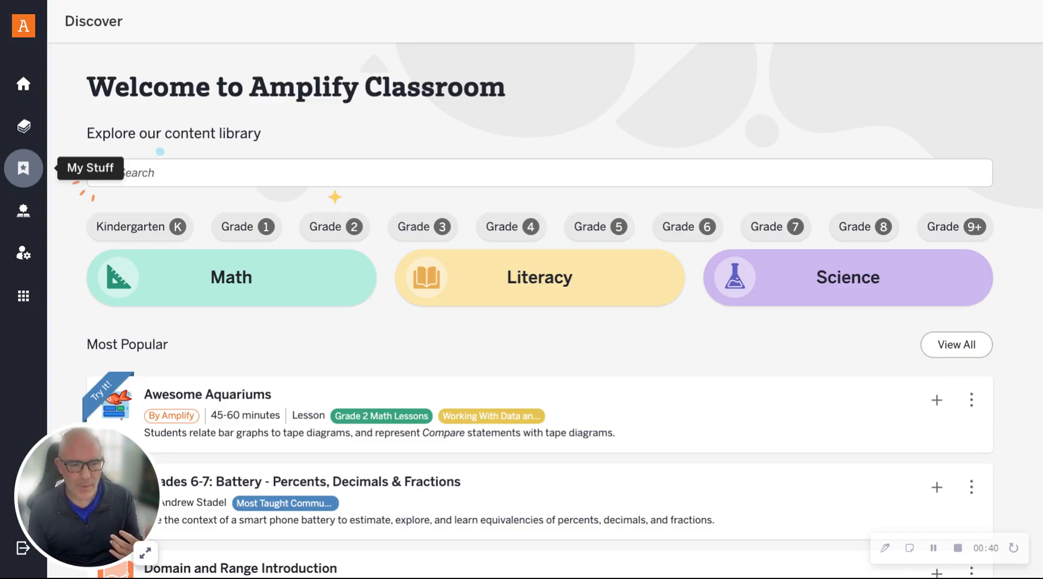
# Create a new custom activity named "Test" with the description "Intro", keeping link sharing and the Default activity style.
pyautogui.click(26, 173)
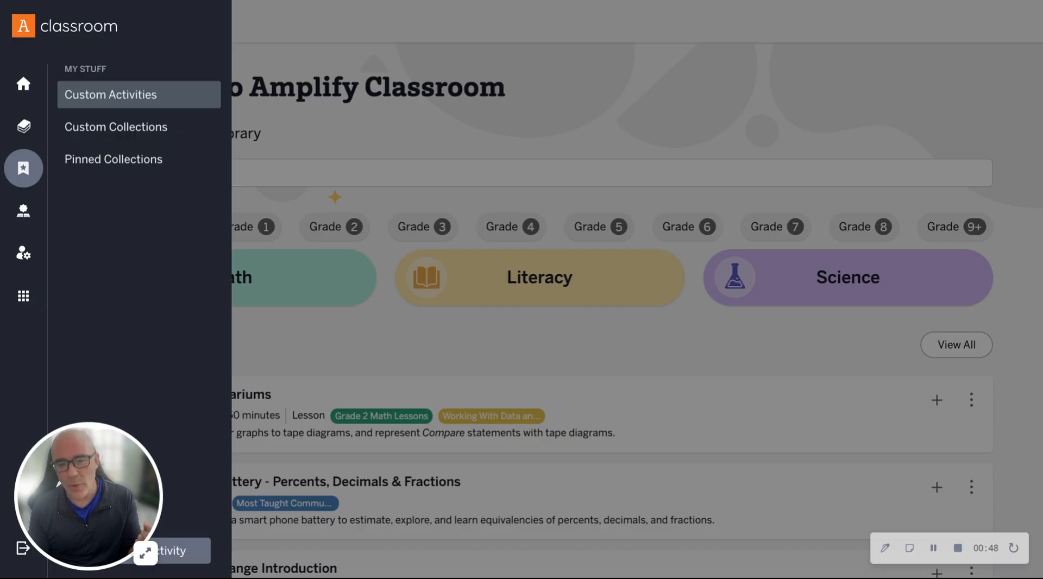
pyautogui.click(126, 98)
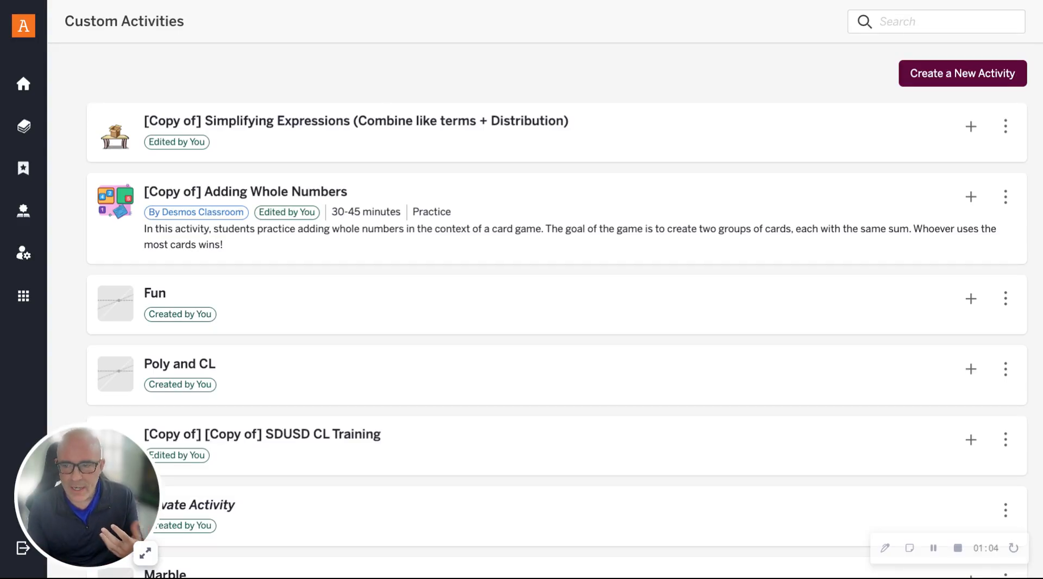
pyautogui.click(963, 73)
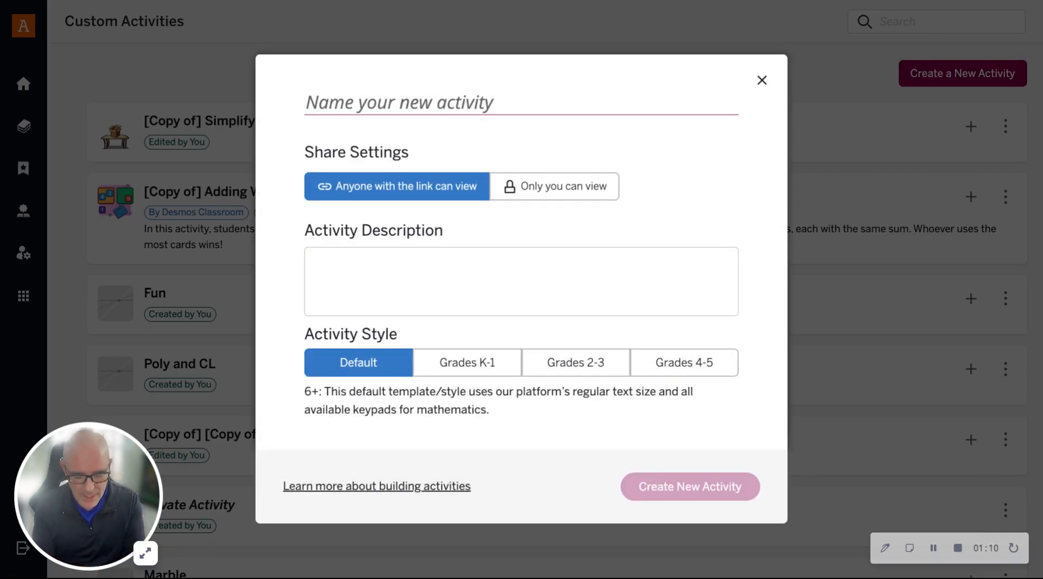
pyautogui.write('Test')
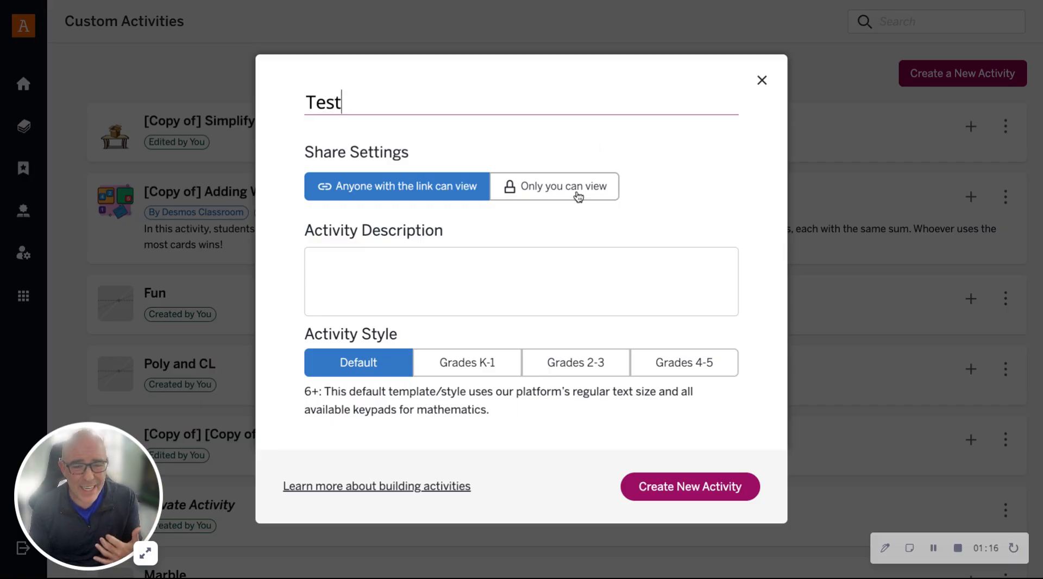
pyautogui.click(531, 283)
pyautogui.write('Intro')
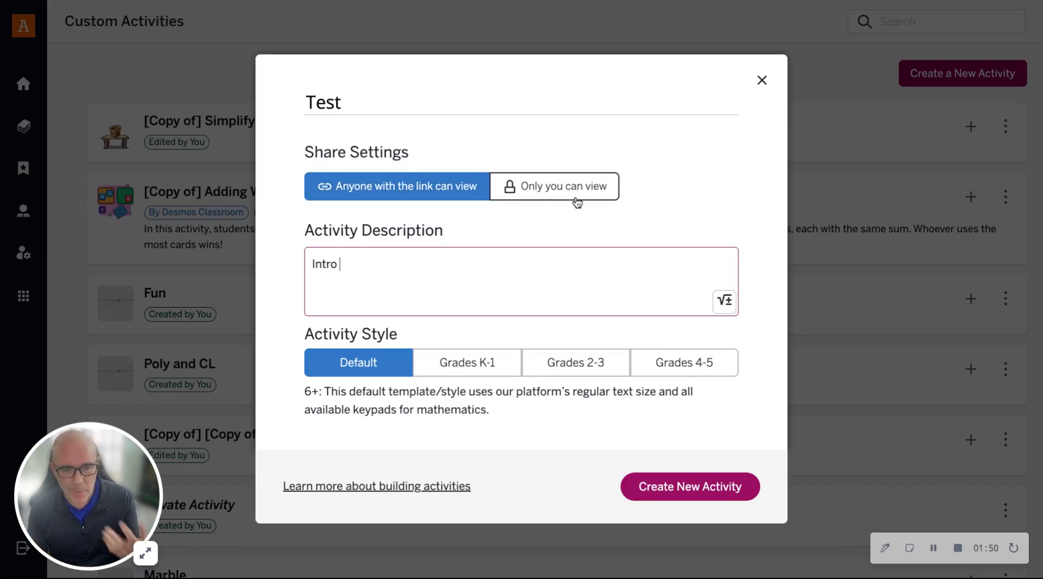
pyautogui.click(644, 494)
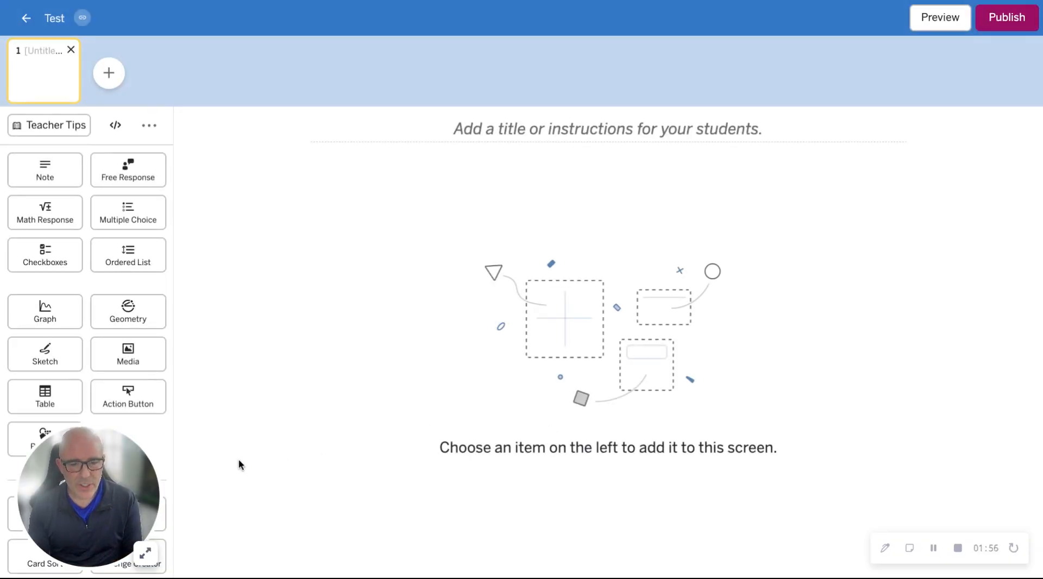
pyautogui.moveTo(123, 493); pyautogui.dragTo(955, 435)
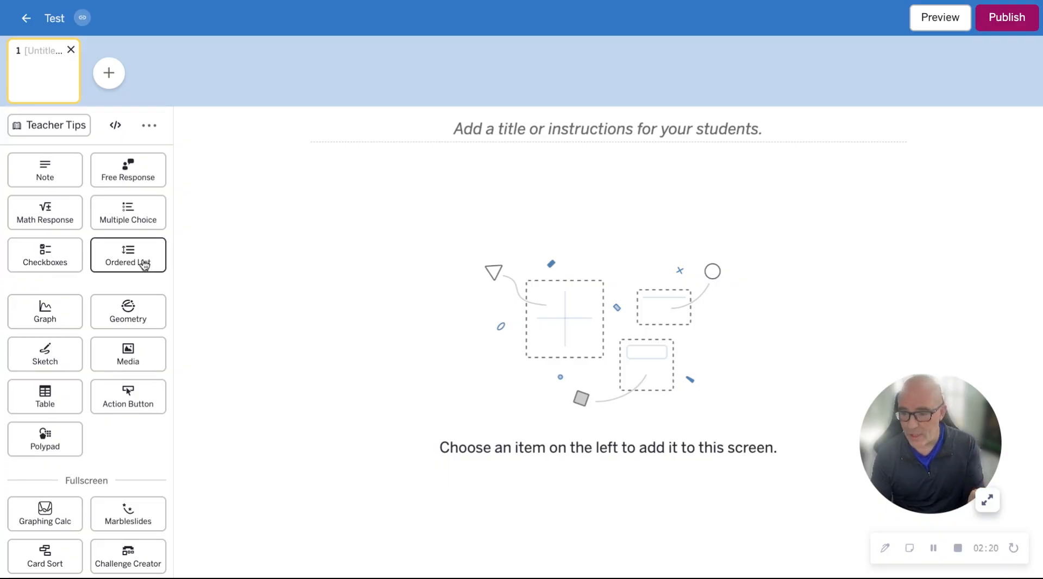
pyautogui.scroll(-1, 65, 326)
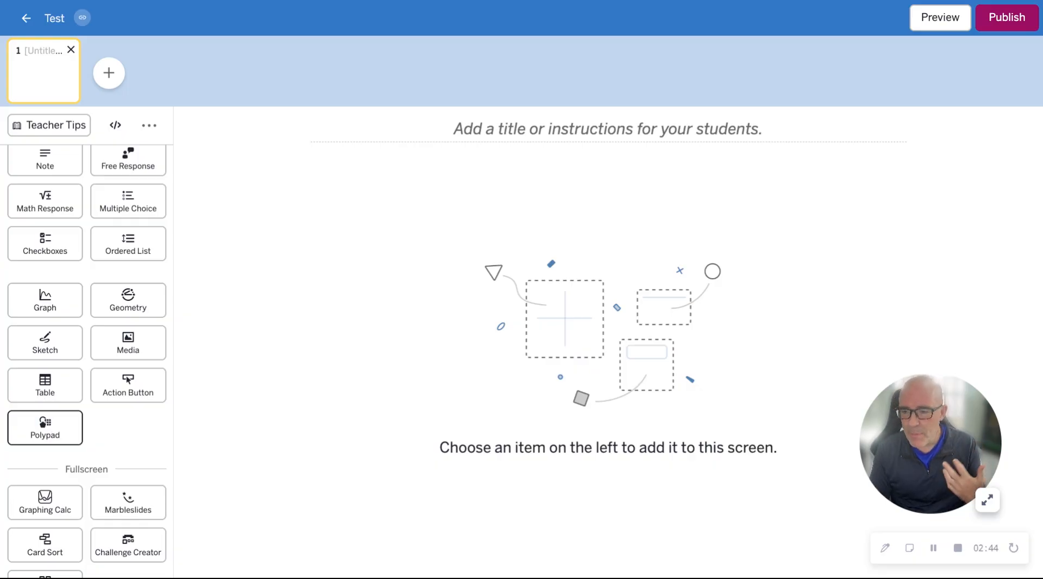
pyautogui.scroll(-1, 56, 488)
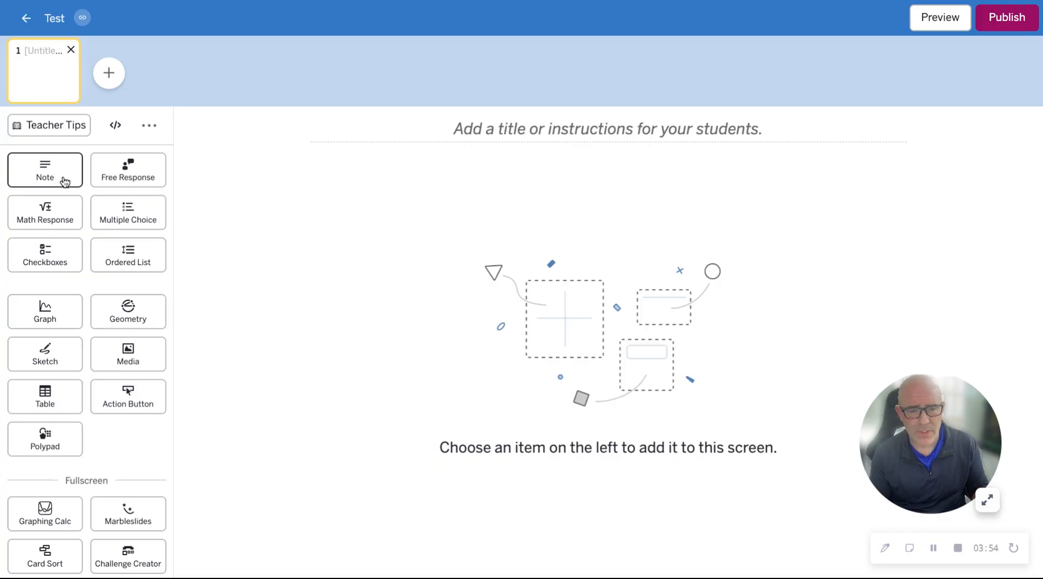
# Add a Note to the first screen reading "What is 2 + 2?", with 2 + 2? entered as a math expression.
pyautogui.moveTo(47, 177); pyautogui.dragTo(426, 175)
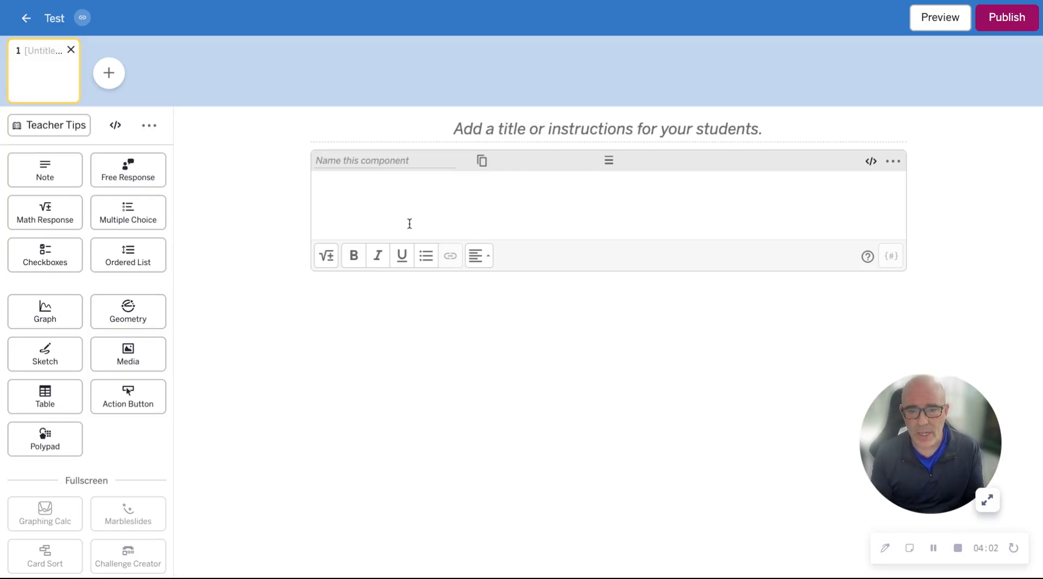
pyautogui.click(401, 200)
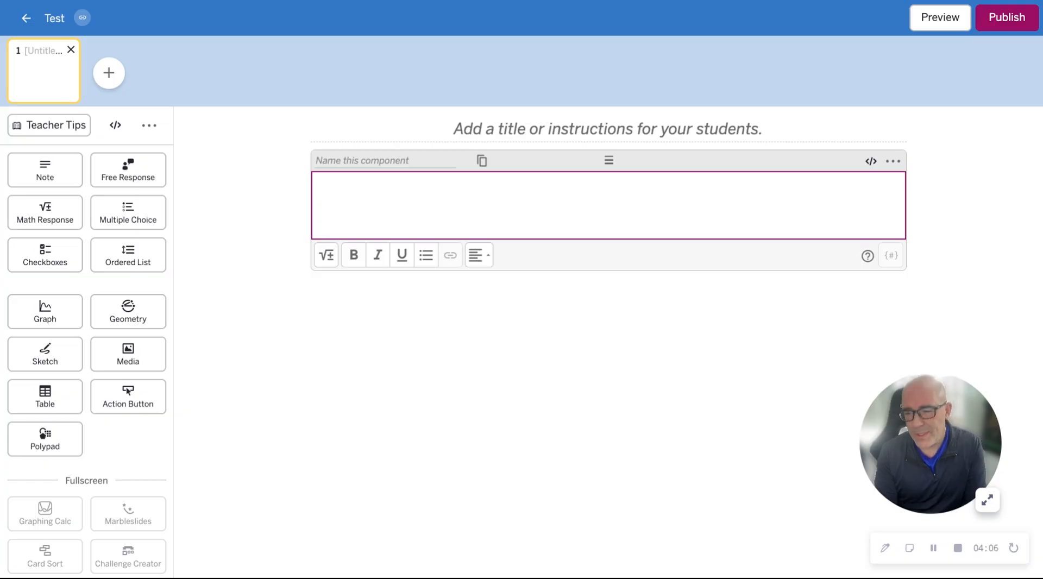
pyautogui.write('What is')
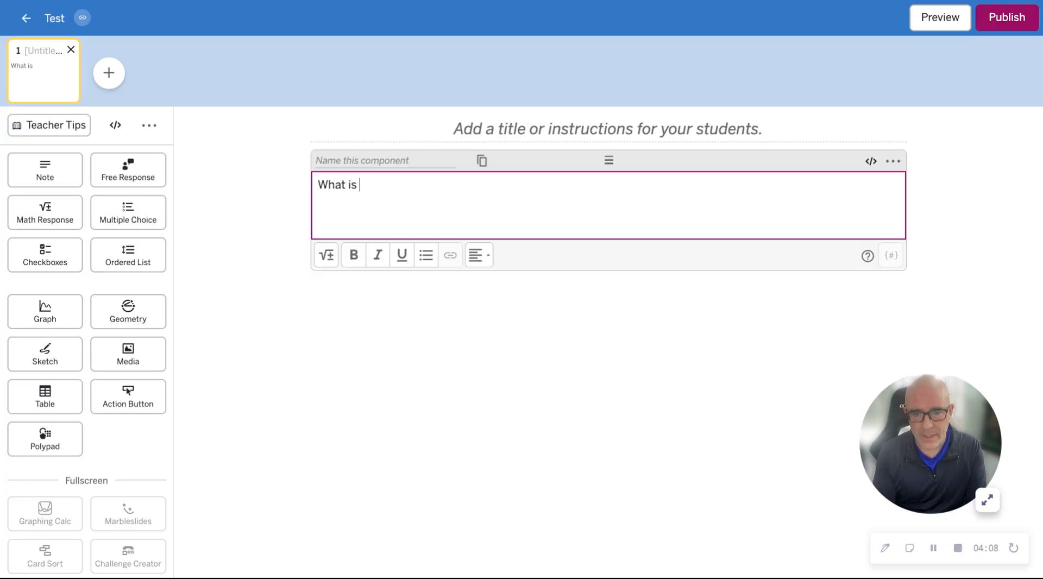
pyautogui.click(327, 256)
pyautogui.write('2')
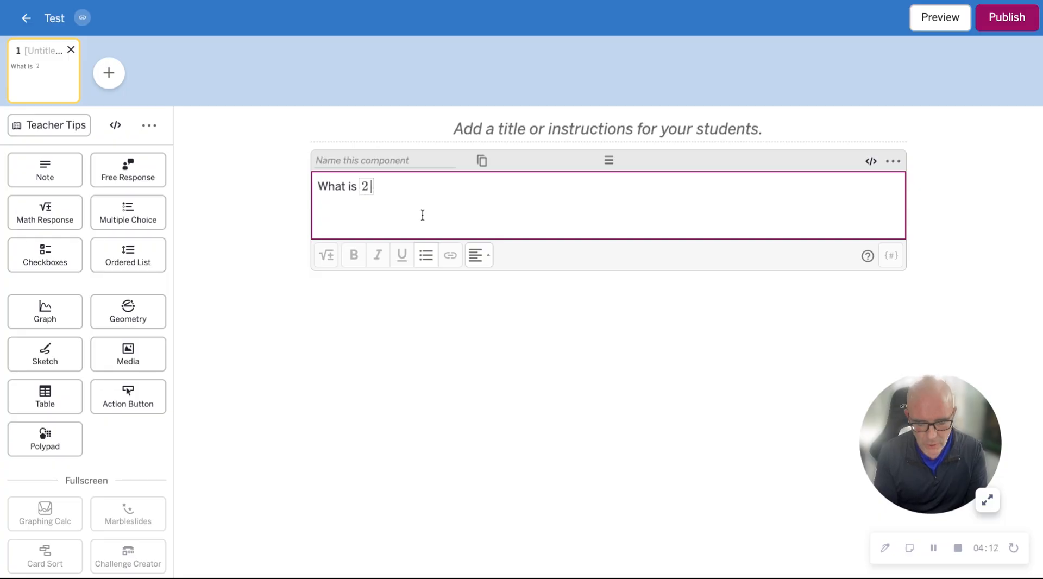
pyautogui.write(' + 2?')
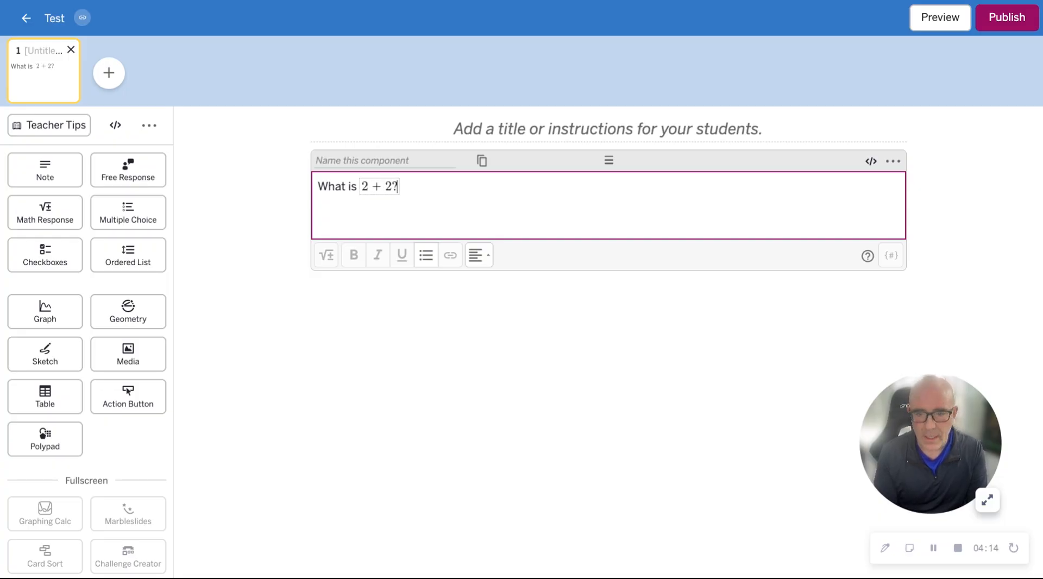
pyautogui.click(569, 223)
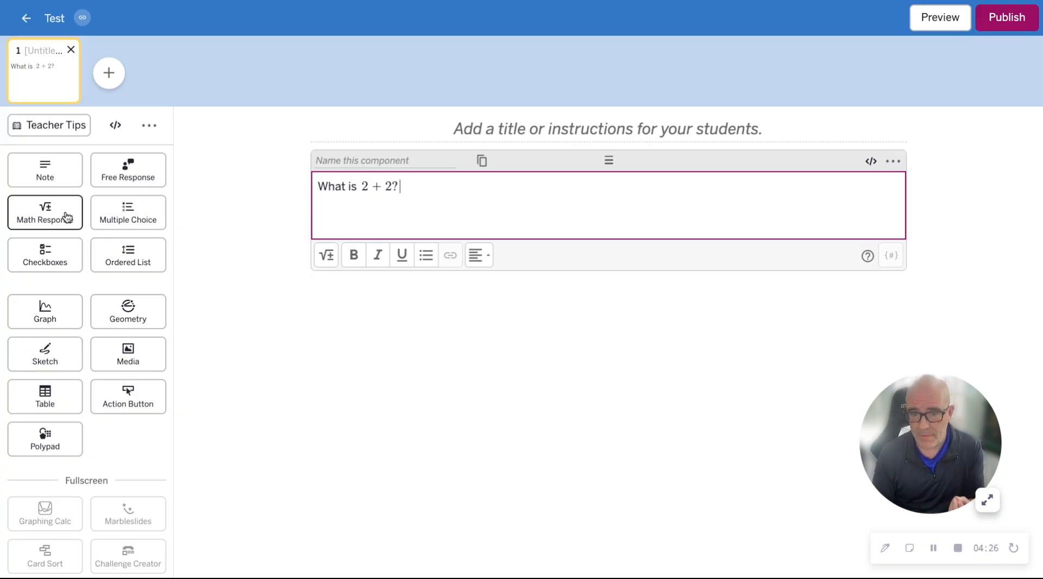
# Add a Multiple Choice component beside the note with the options 1, 2, 3, 4 and 5.
pyautogui.click(124, 215)
pyautogui.moveTo(124, 215); pyautogui.dragTo(785, 177)
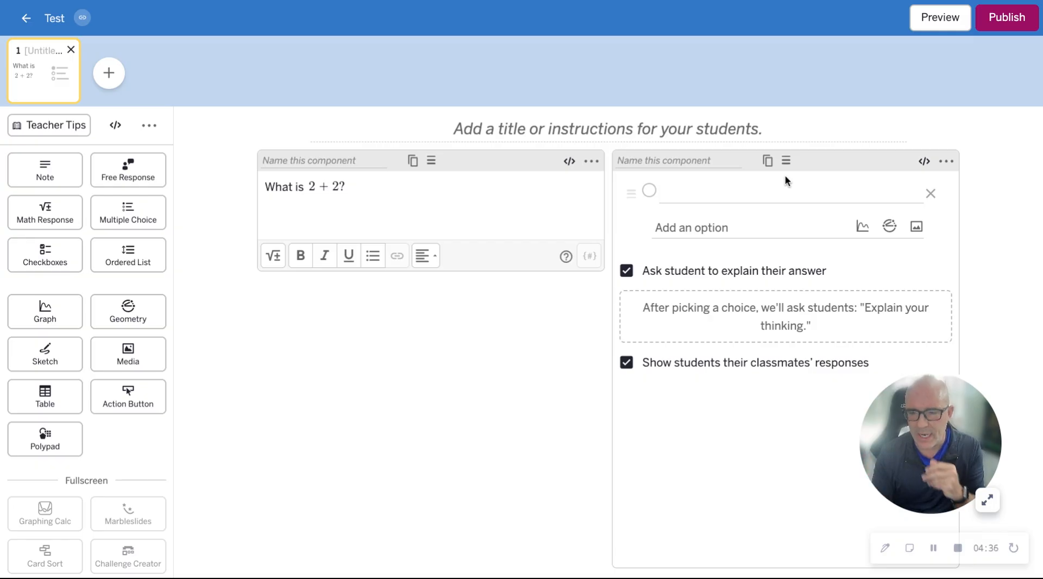
pyautogui.click(723, 193)
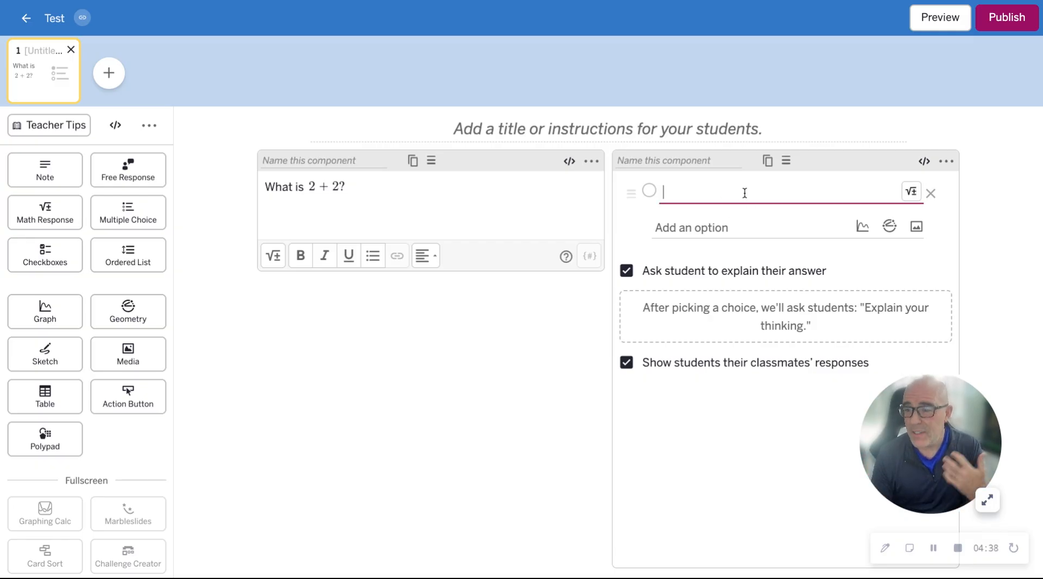
pyautogui.write('1')
pyautogui.click(710, 231)
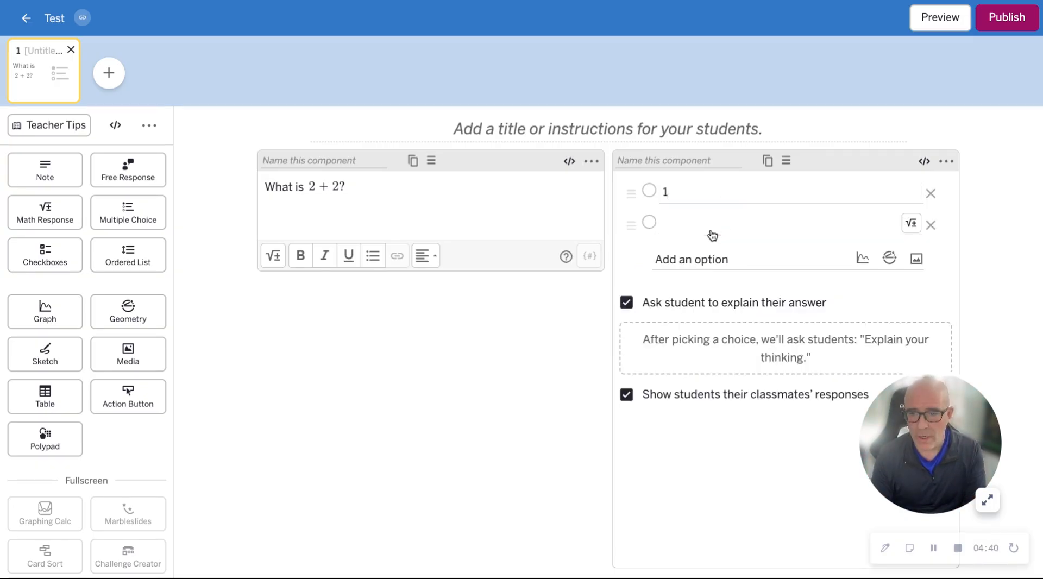
pyautogui.write('2')
pyautogui.click(699, 260)
pyautogui.write('3')
pyautogui.click(700, 292)
pyautogui.write('4')
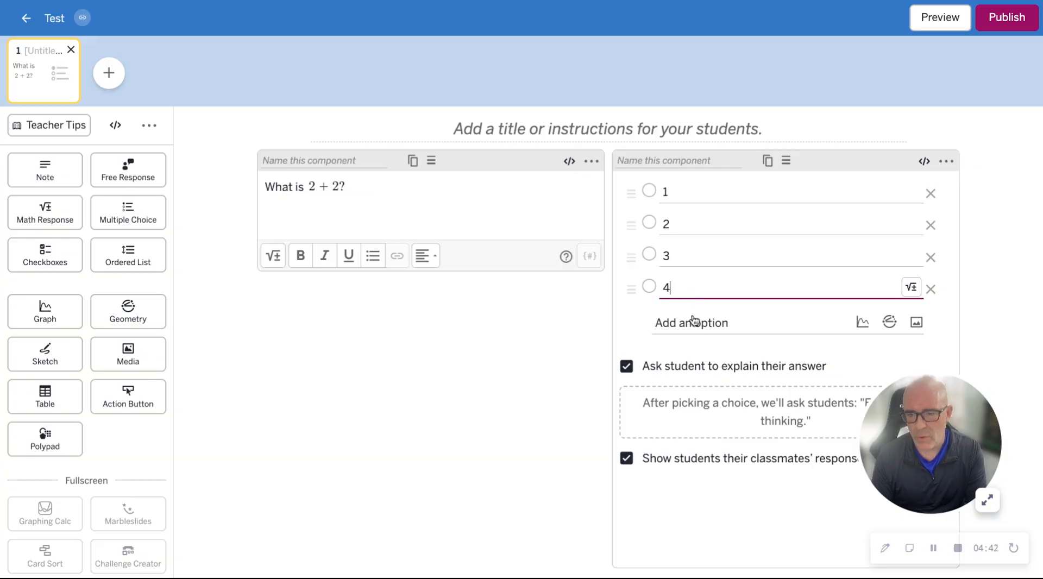
pyautogui.click(695, 322)
pyautogui.write('5')
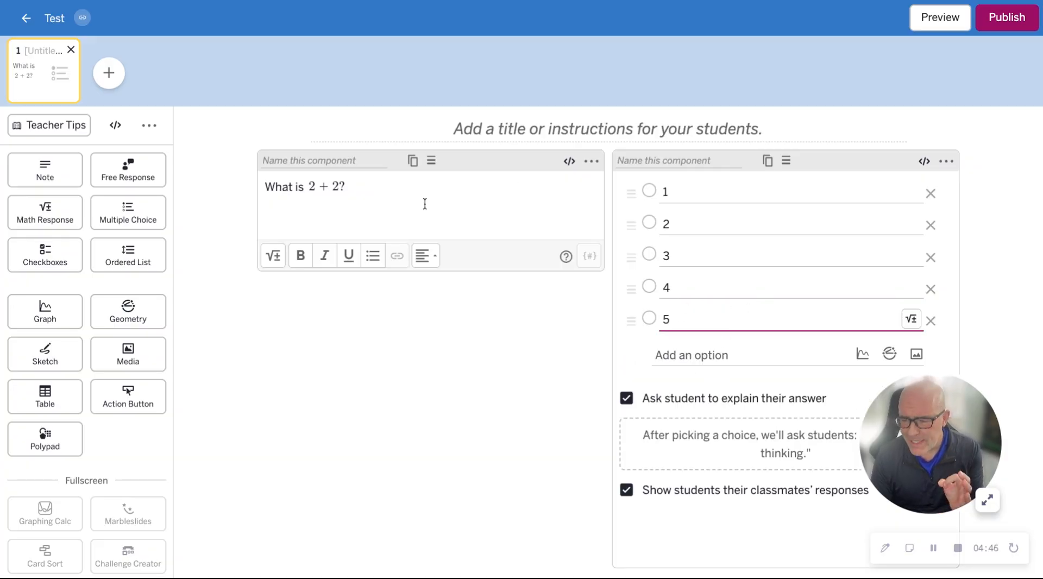
# Mark option 4 as the correct answer and turn off showing students their classmates' responses.
pyautogui.click(653, 288)
pyautogui.click(650, 288)
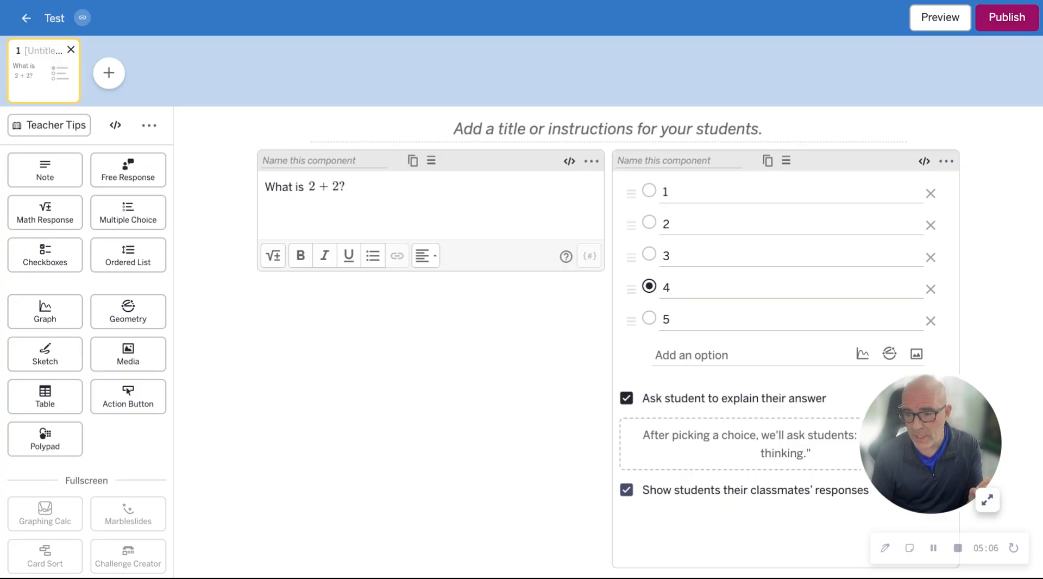
pyautogui.click(626, 490)
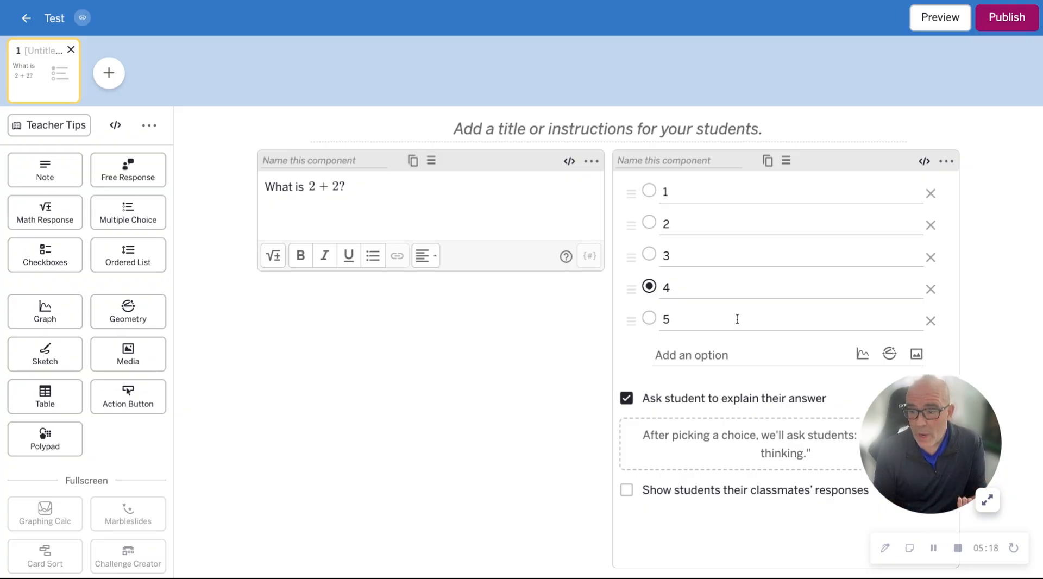
# Title the first screen "Question 1".
pyautogui.click(656, 118)
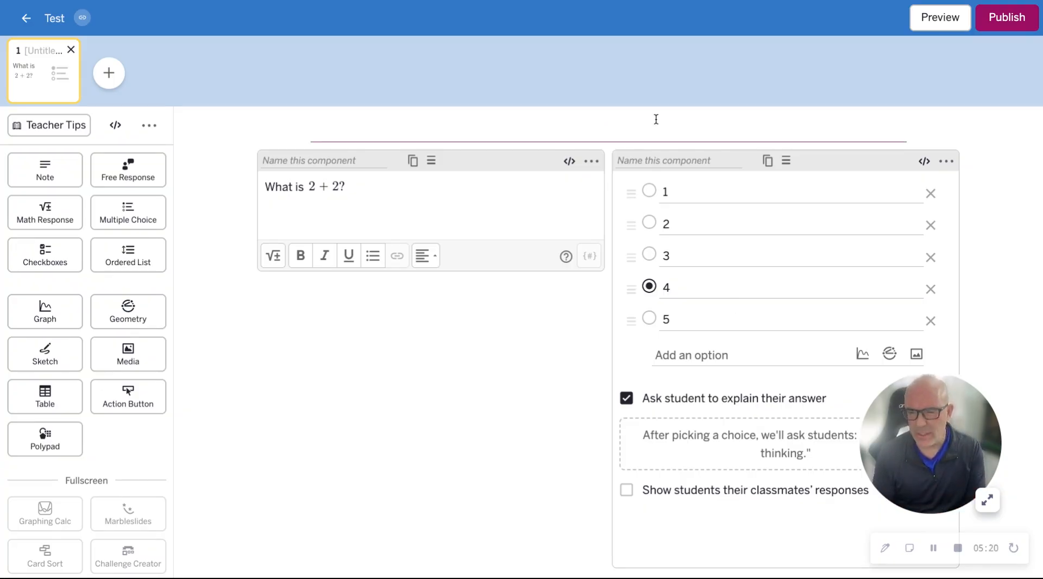
pyautogui.write('Questino')
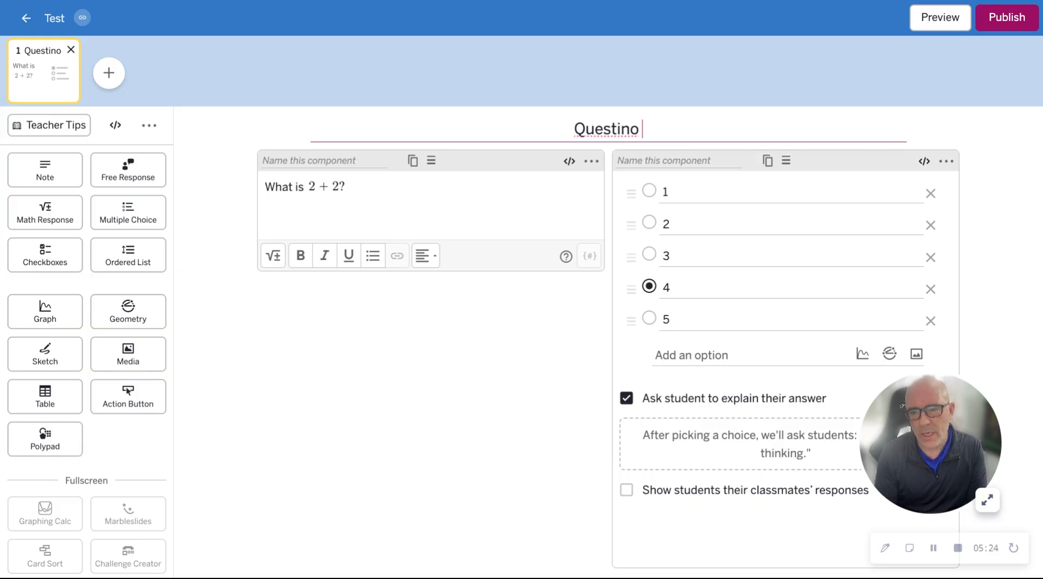
pyautogui.press('BackSpace')
pyautogui.press('BackSpace')
pyautogui.write('n')
pyautogui.press('BackSpace')
pyautogui.write('on1')
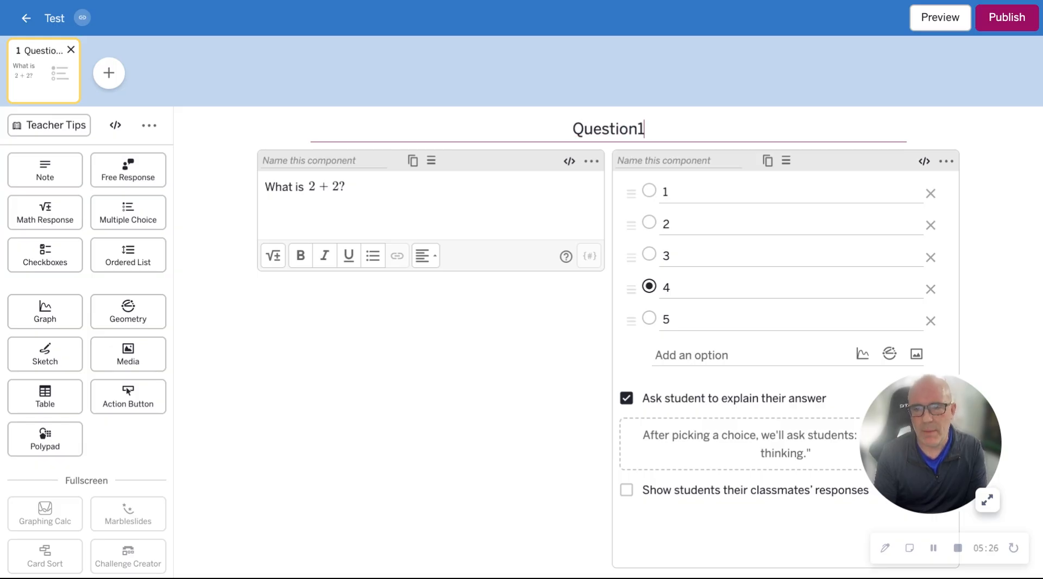
pyautogui.press('BackSpace')
pyautogui.write('1')
pyautogui.click(516, 371)
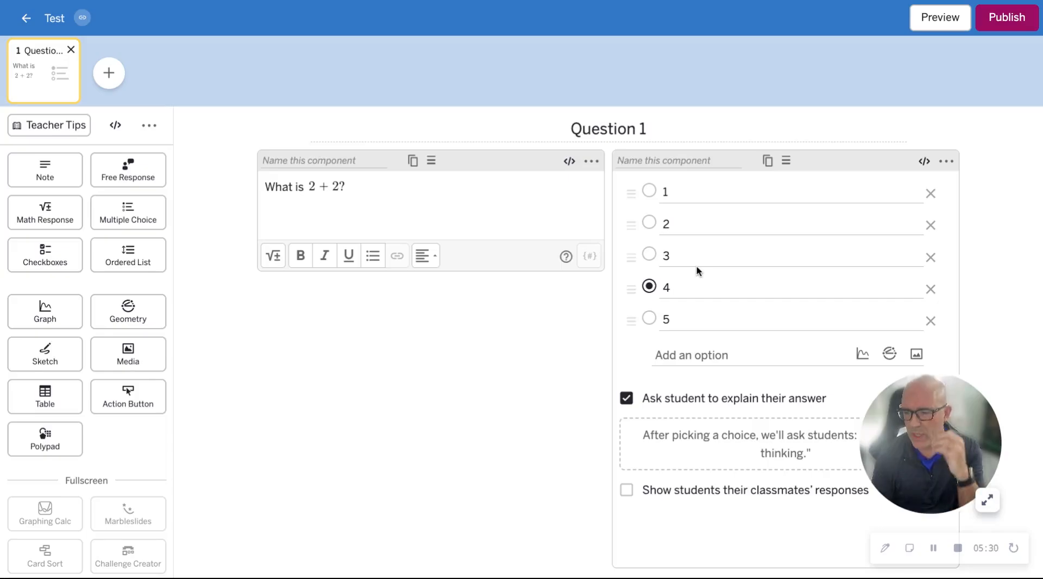
# Preview the side-by-side student screen, close it, and move the note above the multiple choice component.
pyautogui.click(932, 22)
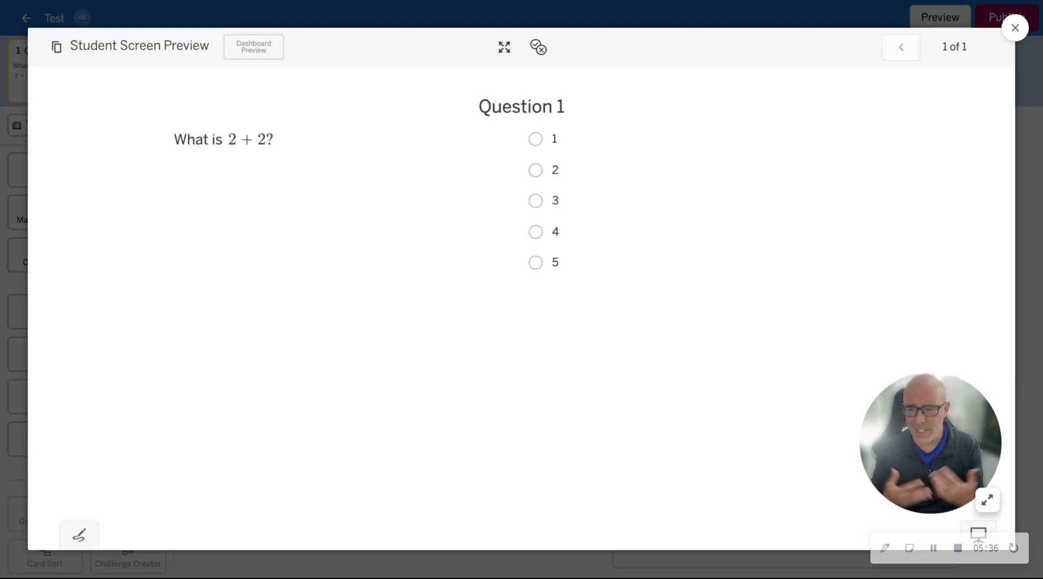
pyautogui.click(1014, 36)
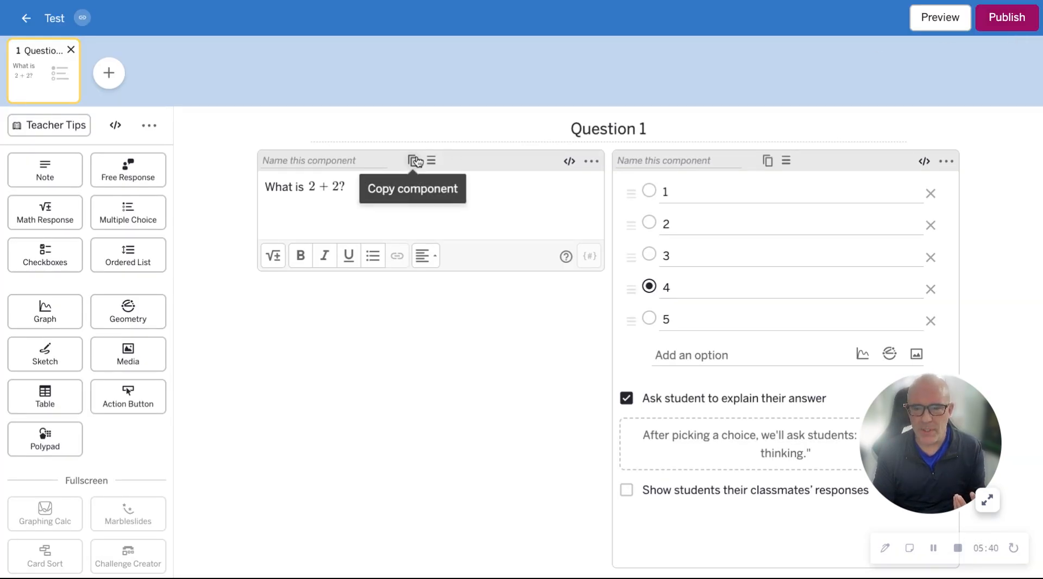
pyautogui.moveTo(431, 161); pyautogui.dragTo(713, 152)
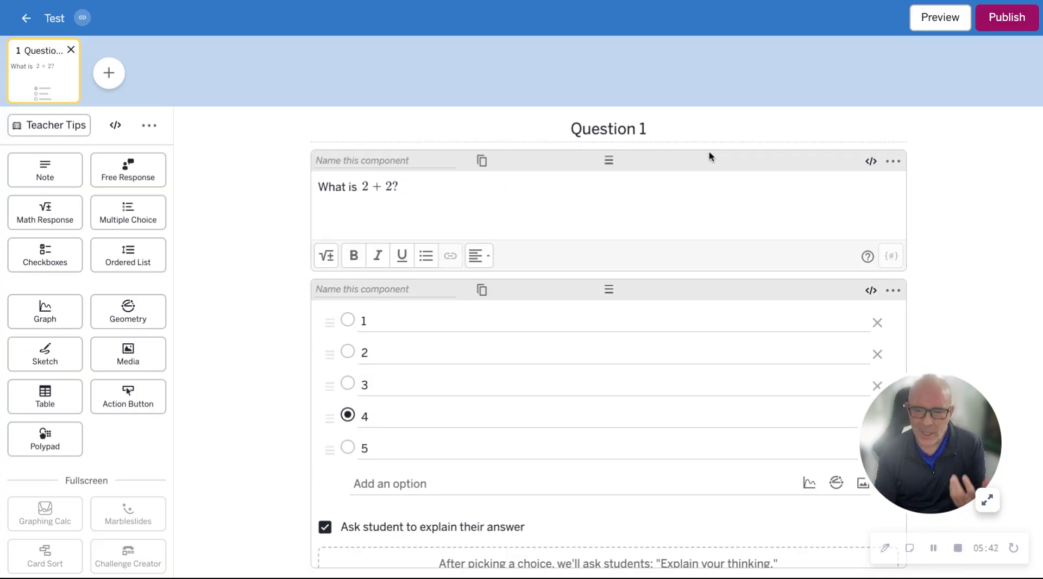
# Preview the stacked student screen, try answer 4, and return to the editor.
pyautogui.click(947, 26)
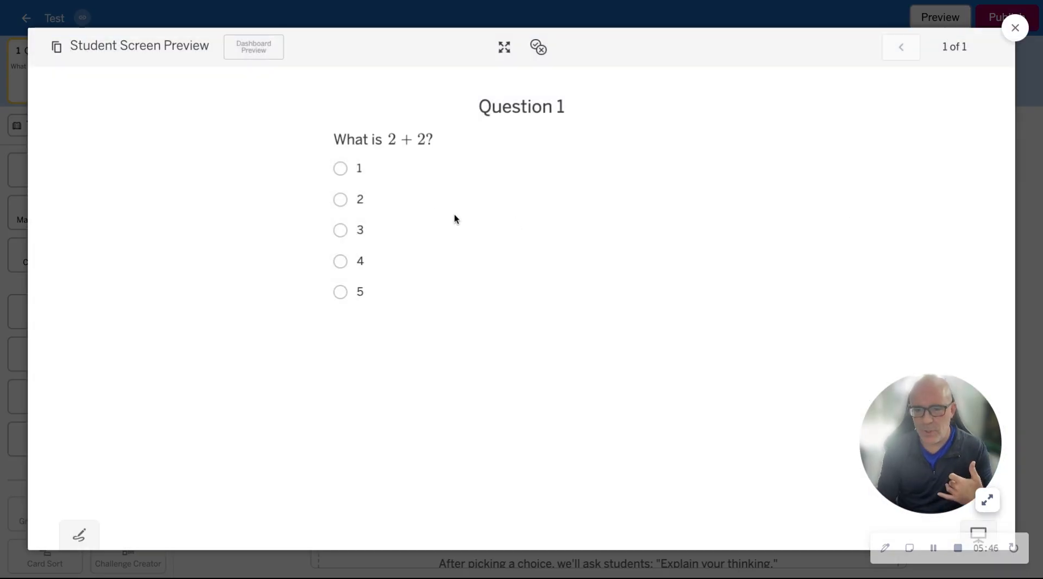
pyautogui.click(341, 262)
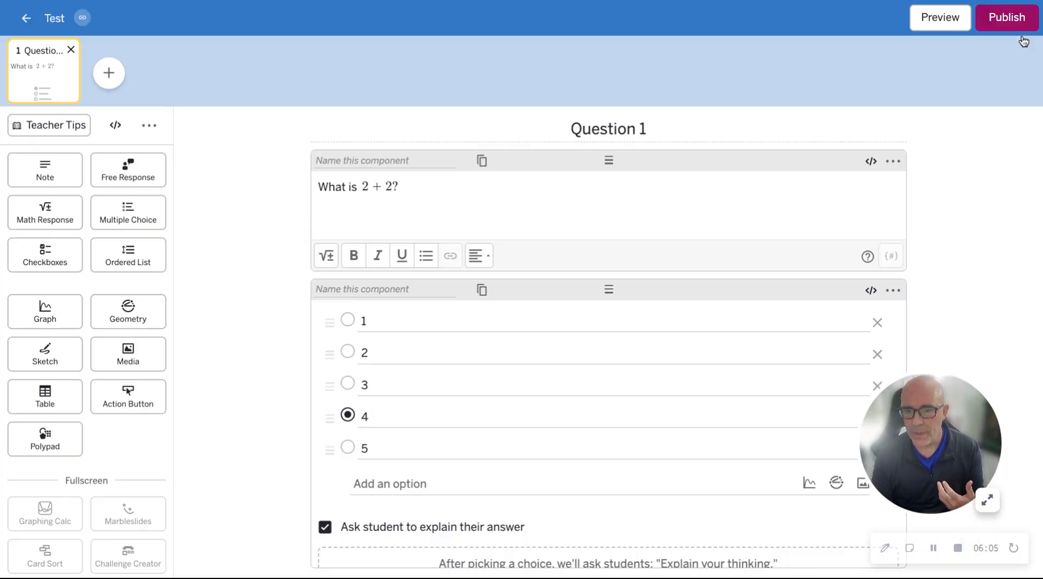
pyautogui.click(1015, 28)
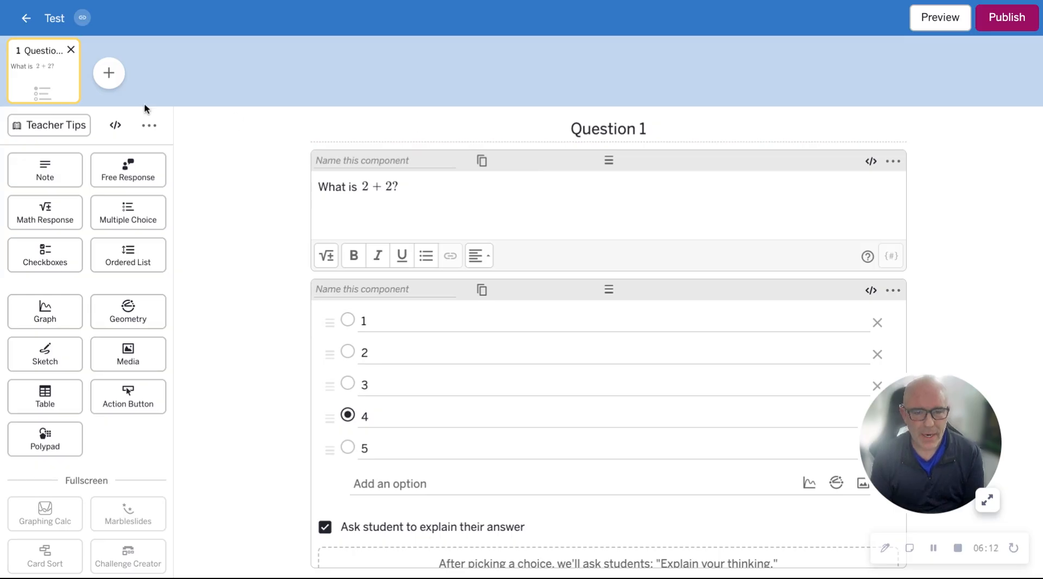
# Add a second blank screen to the activity.
pyautogui.click(112, 76)
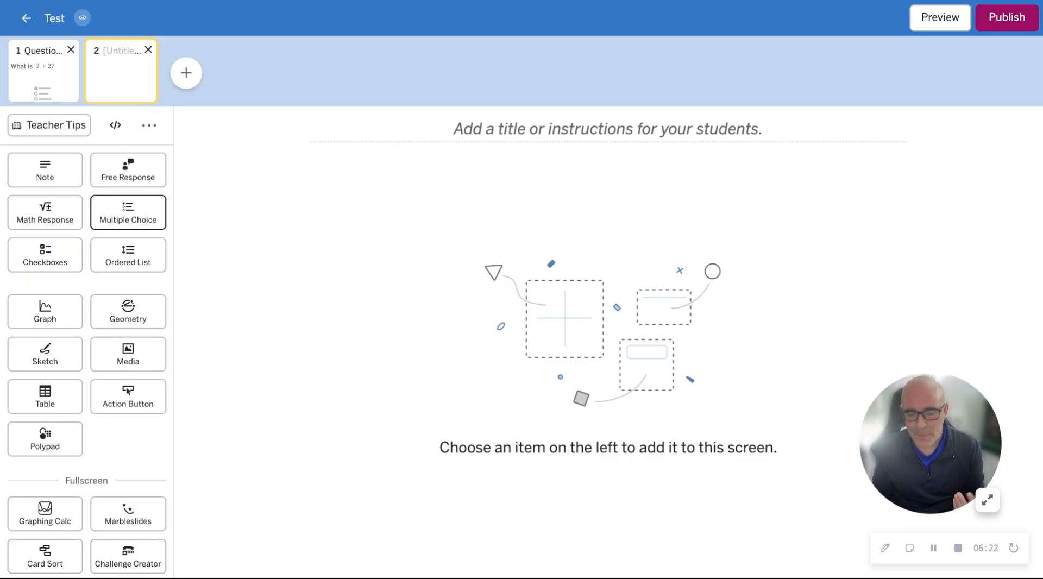
# Add a graph to the second screen, with a table beside it and a math response below the table.
pyautogui.moveTo(45, 312); pyautogui.dragTo(401, 168)
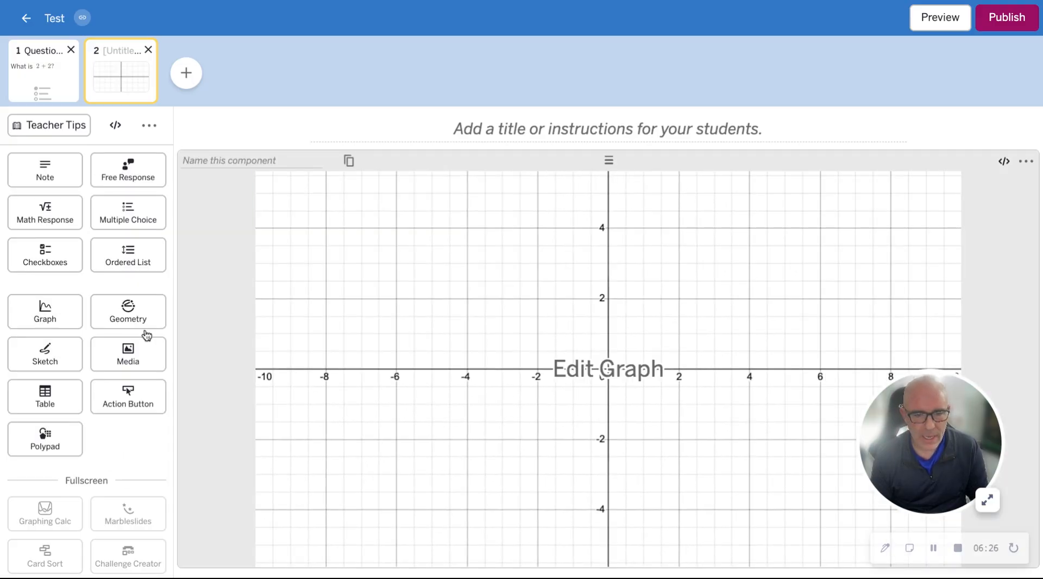
pyautogui.moveTo(59, 395); pyautogui.dragTo(927, 228)
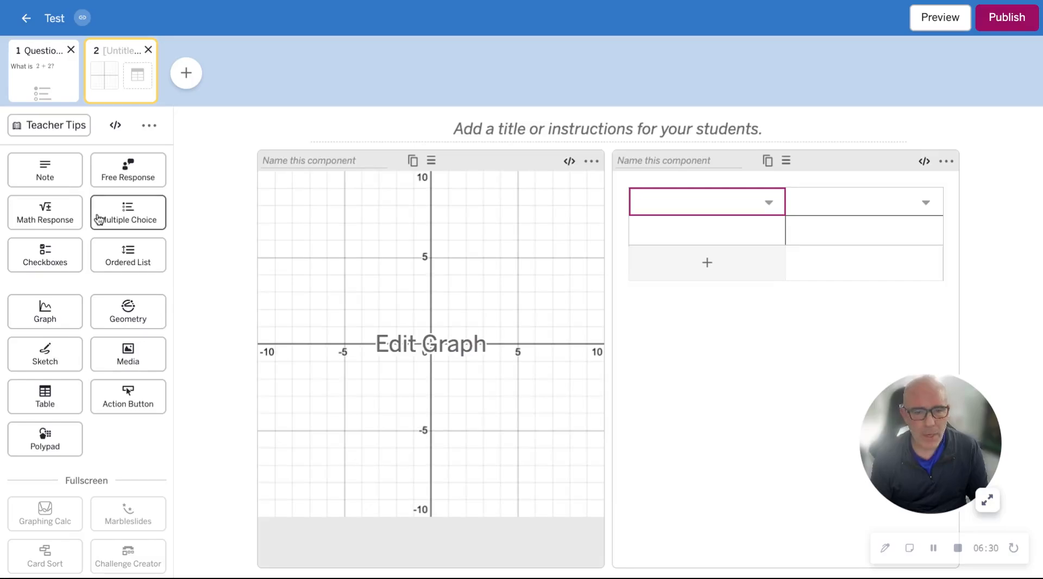
pyautogui.moveTo(47, 216); pyautogui.dragTo(773, 375)
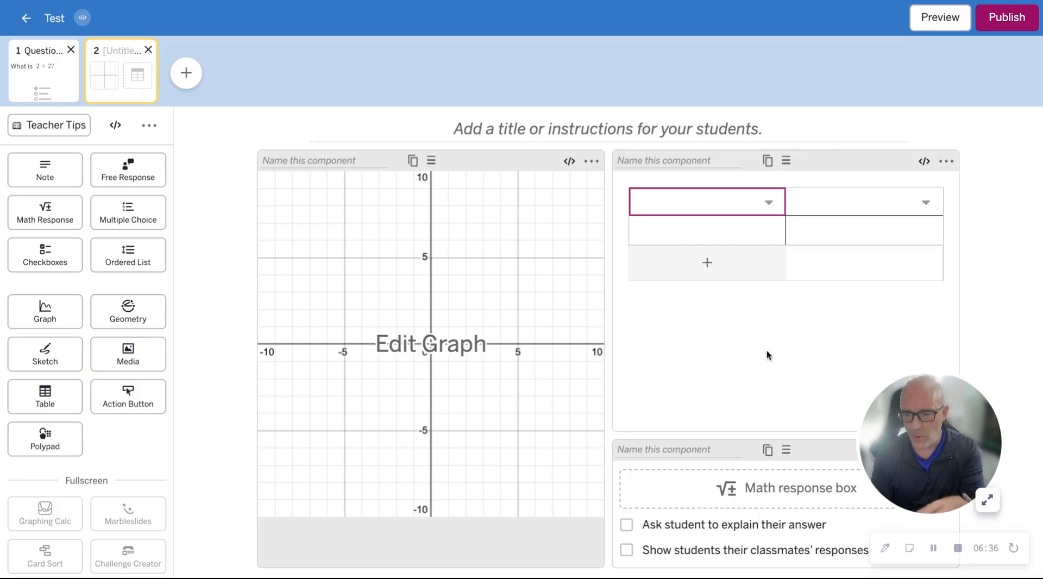
# Label the table's first column x and its second column y.
pyautogui.click(731, 203)
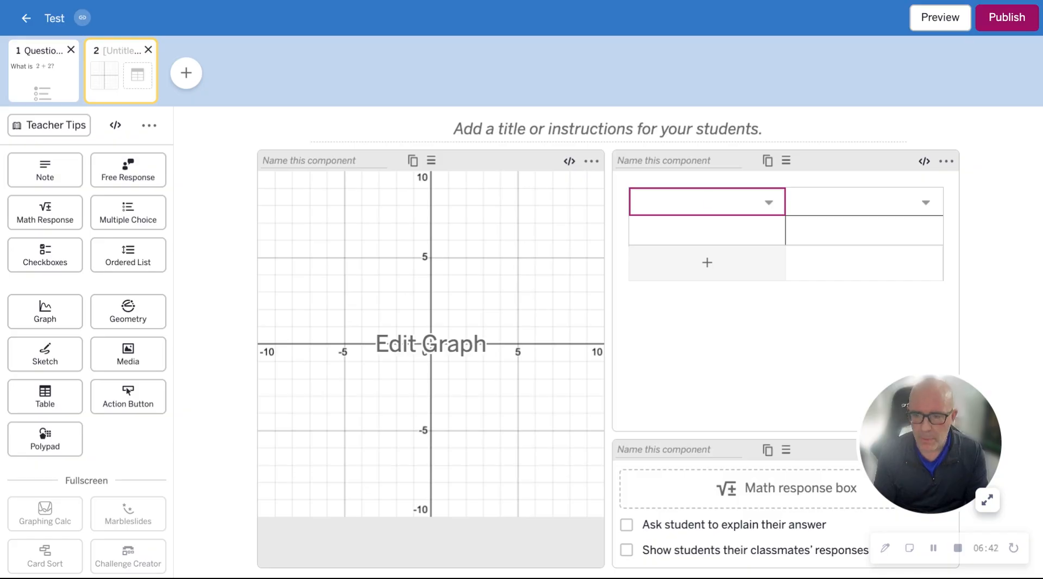
pyautogui.write('x')
pyautogui.click(832, 204)
pyautogui.write('x')
pyautogui.press('BackSpace')
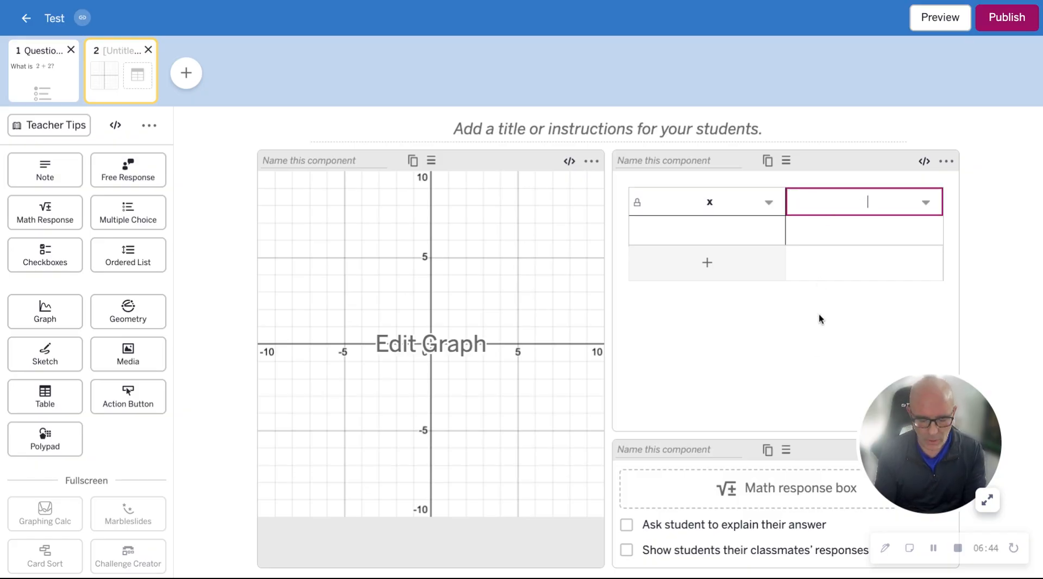
pyautogui.write('y')
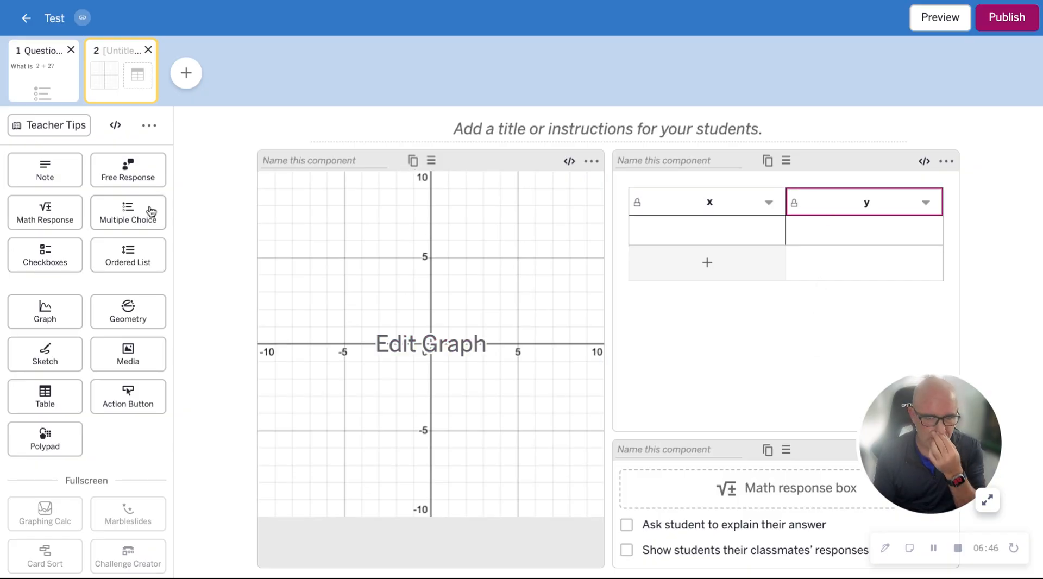
# Add a note above the table reading "Put some x and y values from the graph in the table.".
pyautogui.moveTo(74, 179); pyautogui.dragTo(766, 161)
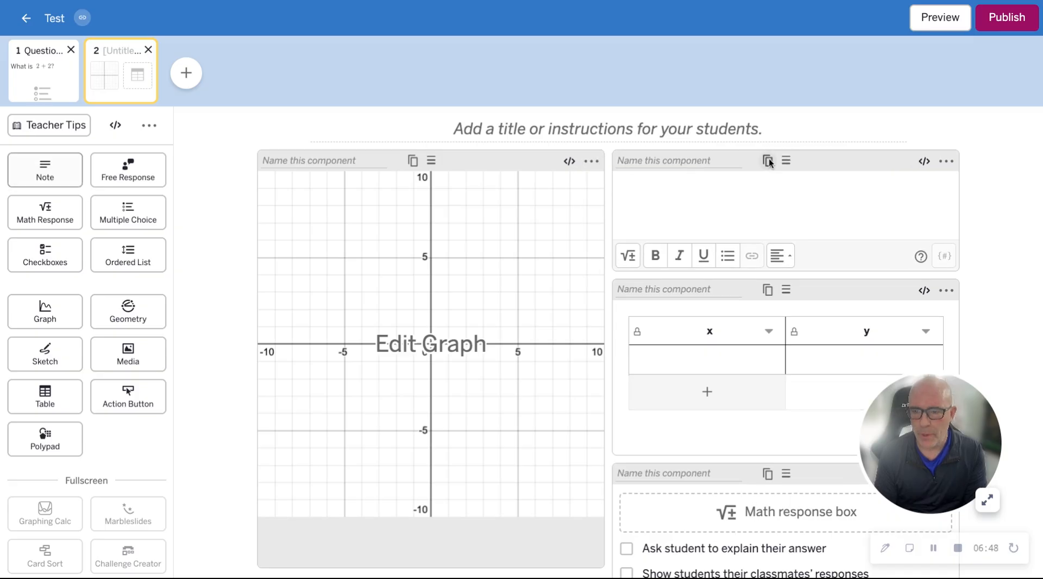
pyautogui.click(734, 194)
pyautogui.write('P')
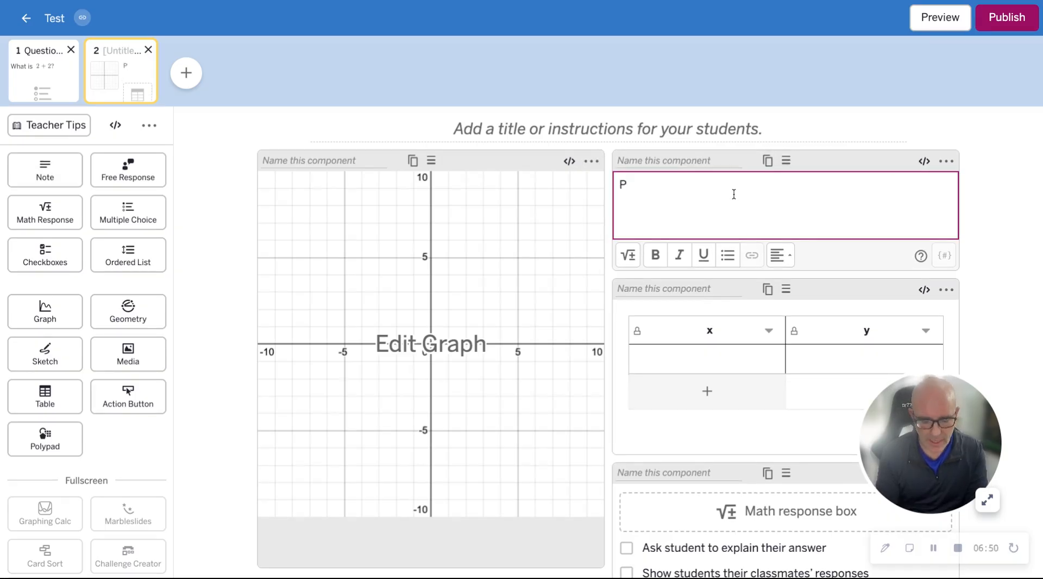
pyautogui.write('ut some e')
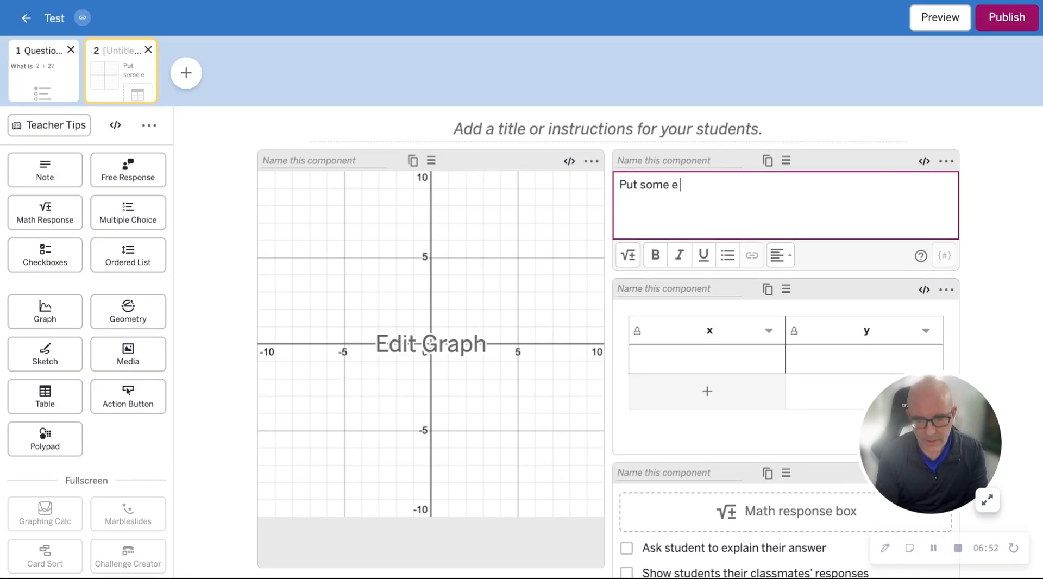
pyautogui.press('BackSpace')
pyautogui.press('BackSpace')
pyautogui.press('BackSpace')
pyautogui.write('x and')
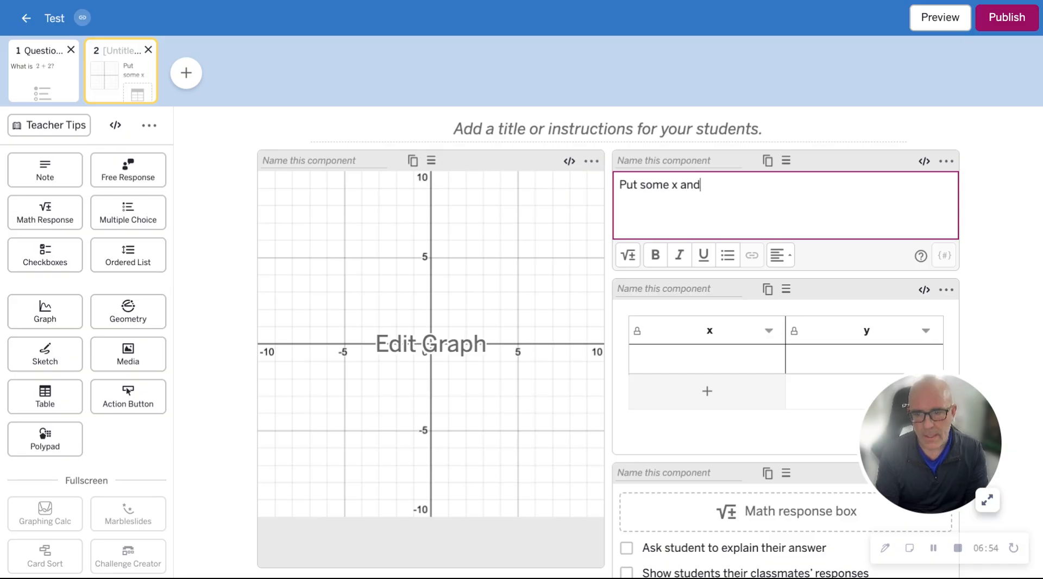
pyautogui.write(' y values f')
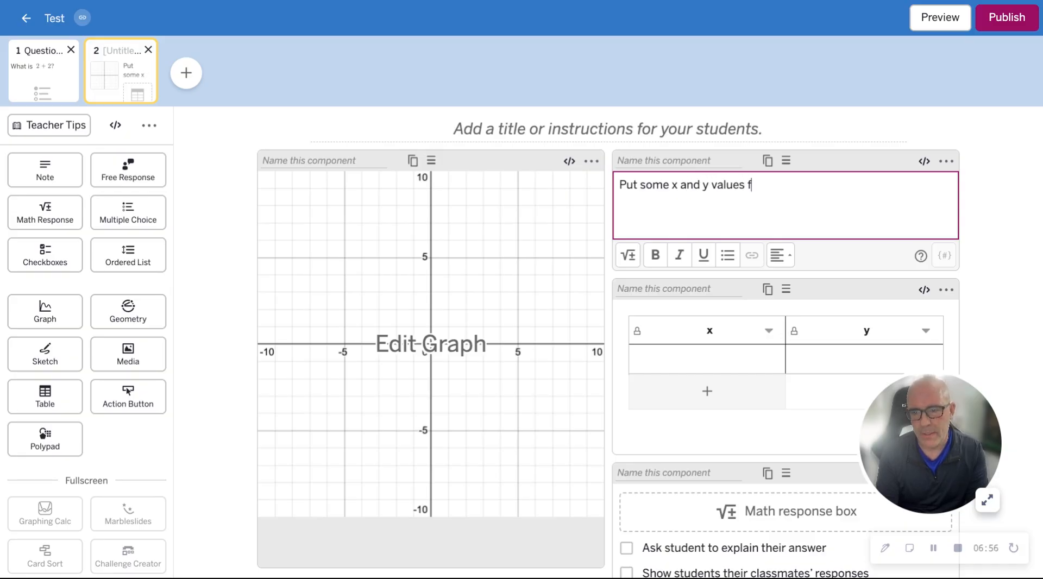
pyautogui.write('rom the graph in')
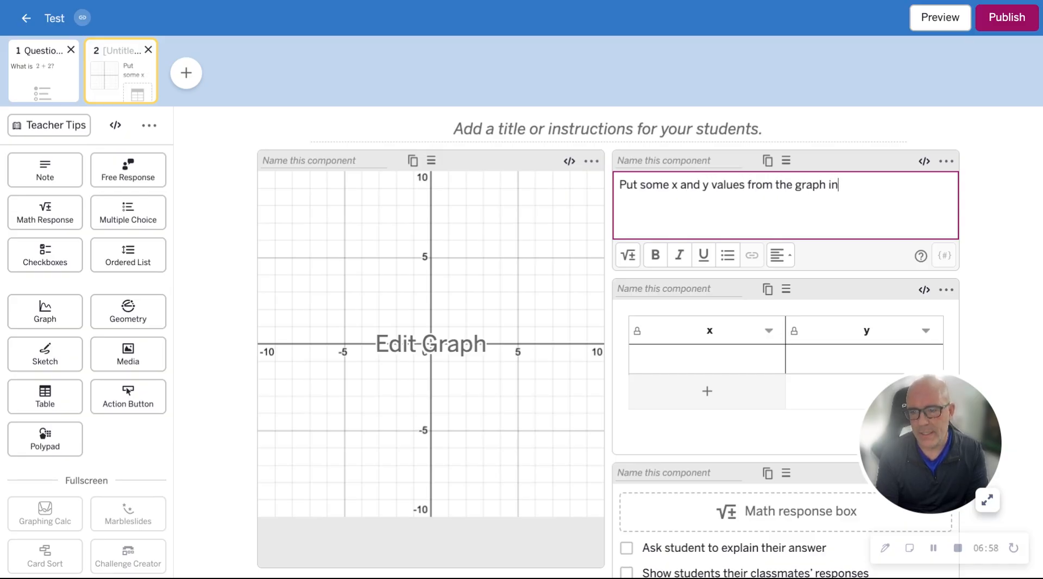
pyautogui.write(' the table.')
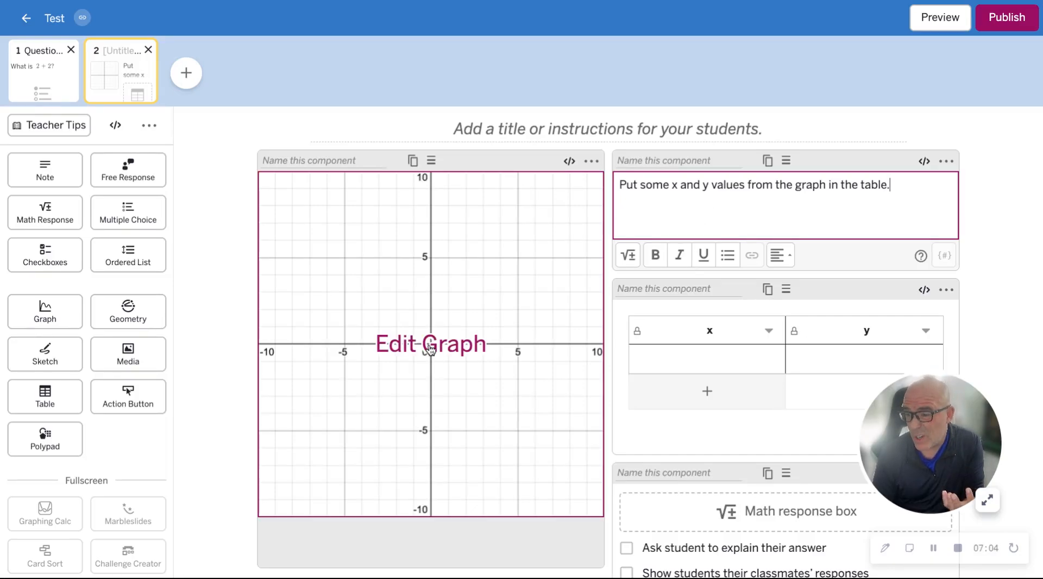
# Plot the line y = 2x + 1 in the graph component and save the graph.
pyautogui.click(431, 348)
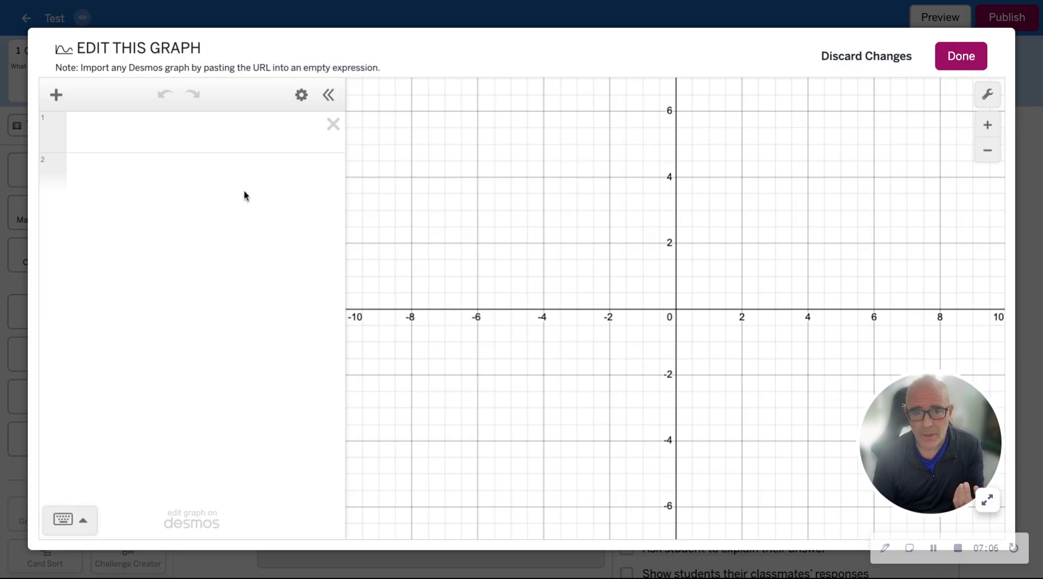
pyautogui.click(220, 139)
pyautogui.write('y')
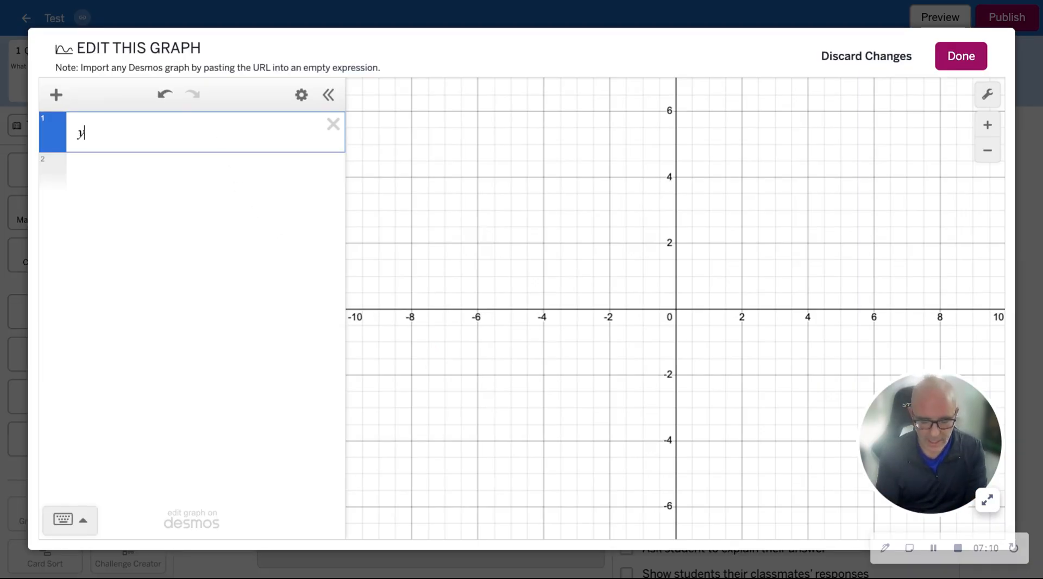
pyautogui.write('=2x')
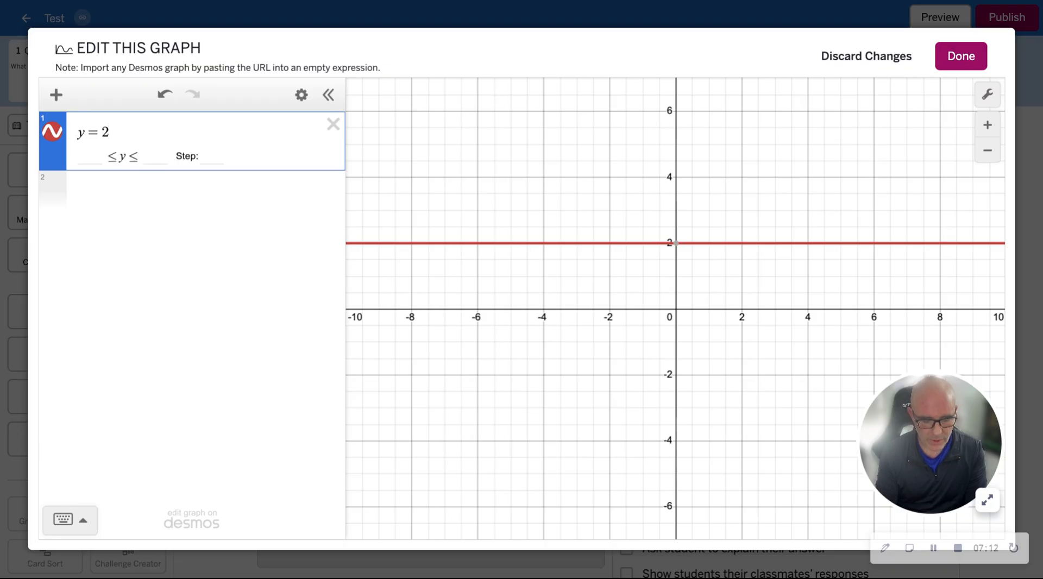
pyautogui.write('+1')
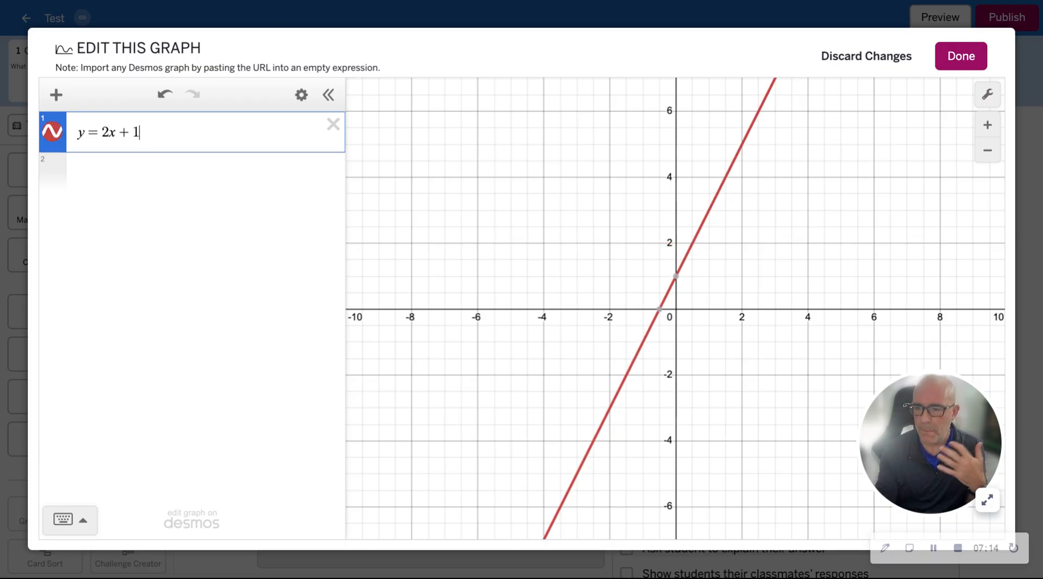
pyautogui.click(961, 56)
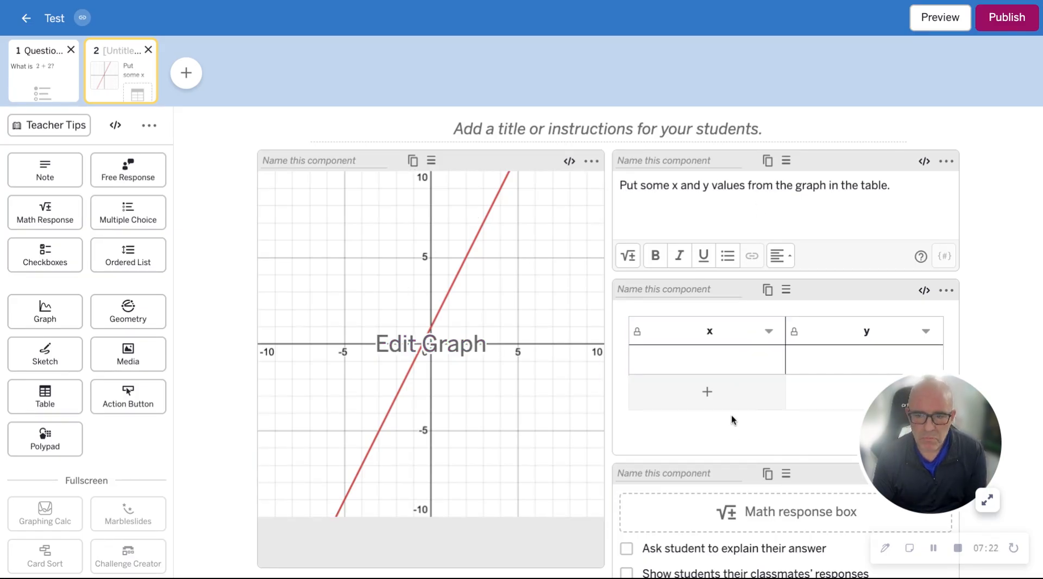
# Add two more blank rows to the x-y table.
pyautogui.click(721, 404)
pyautogui.click(721, 432)
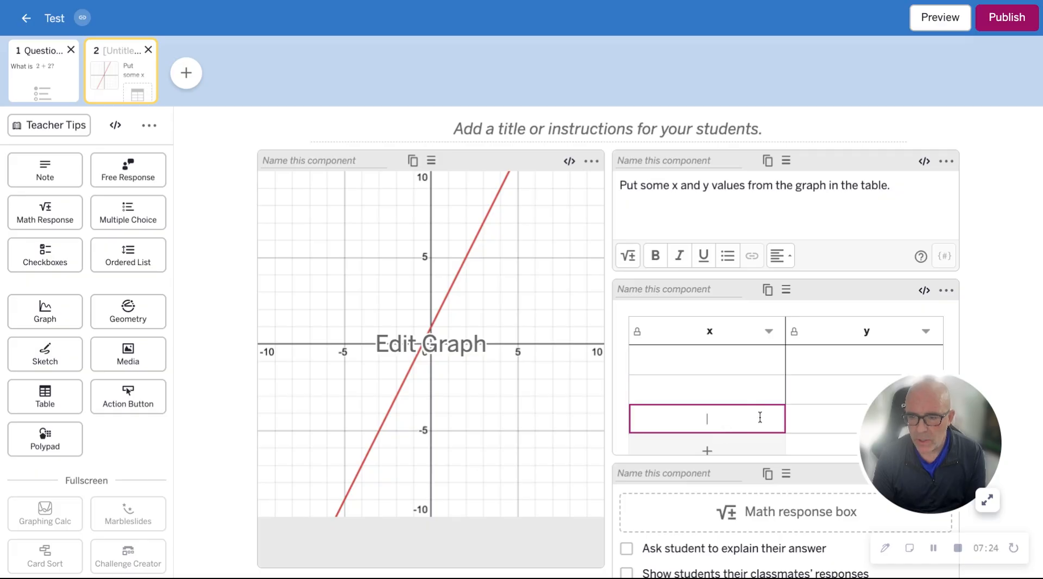
pyautogui.scroll(-2, 760, 451)
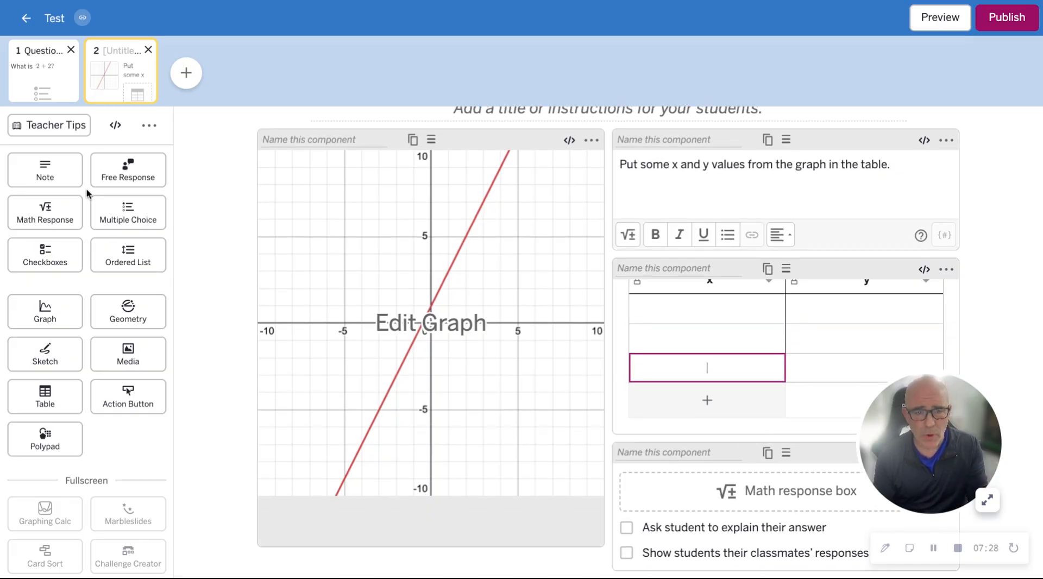
# Insert a note between the table and the math response reading "Write the equation of the graph.".
pyautogui.moveTo(45, 170); pyautogui.dragTo(753, 459)
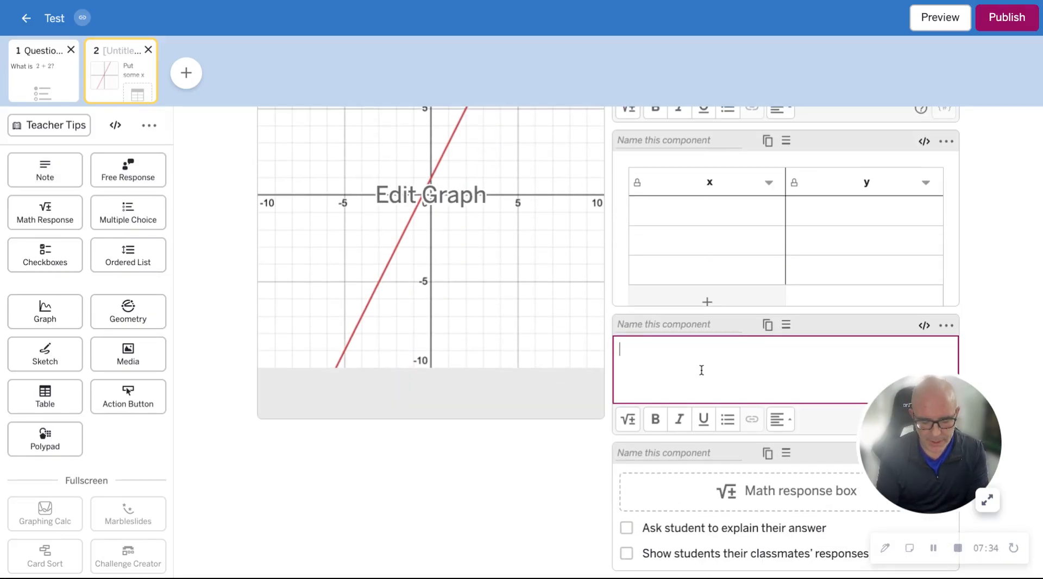
pyautogui.write('Write the')
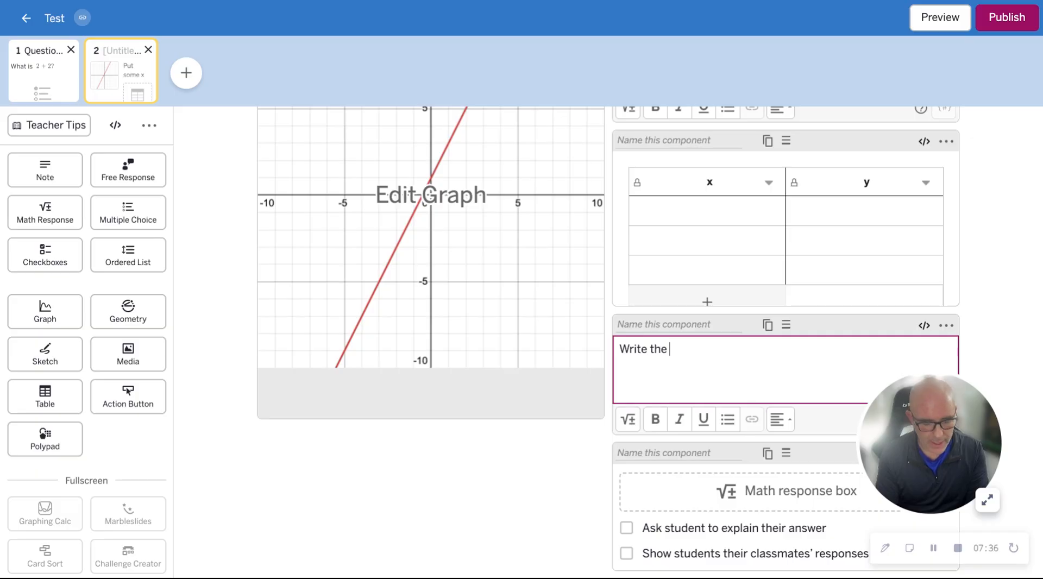
pyautogui.write(' equation of')
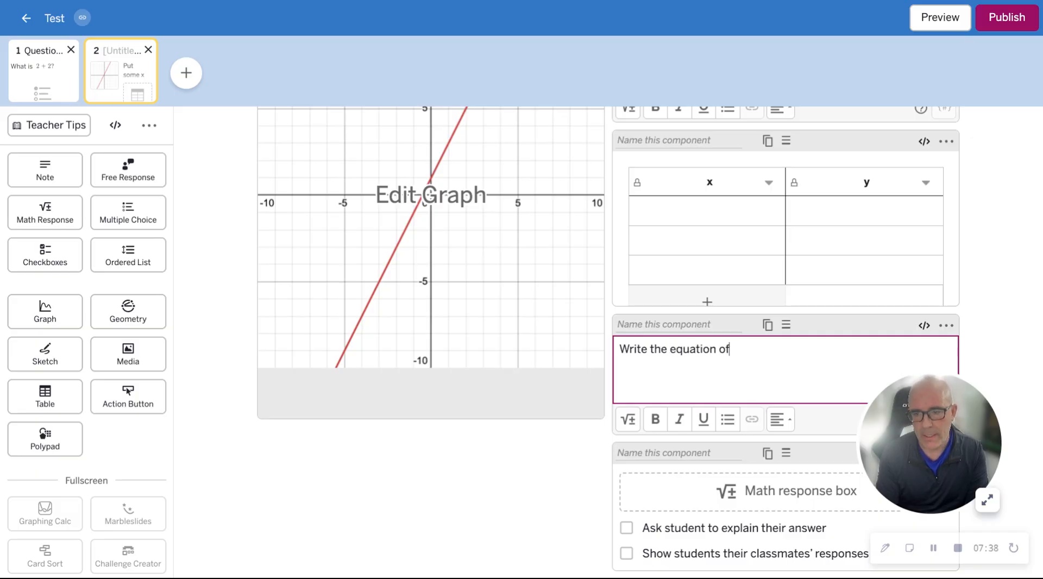
pyautogui.write(' the graph.')
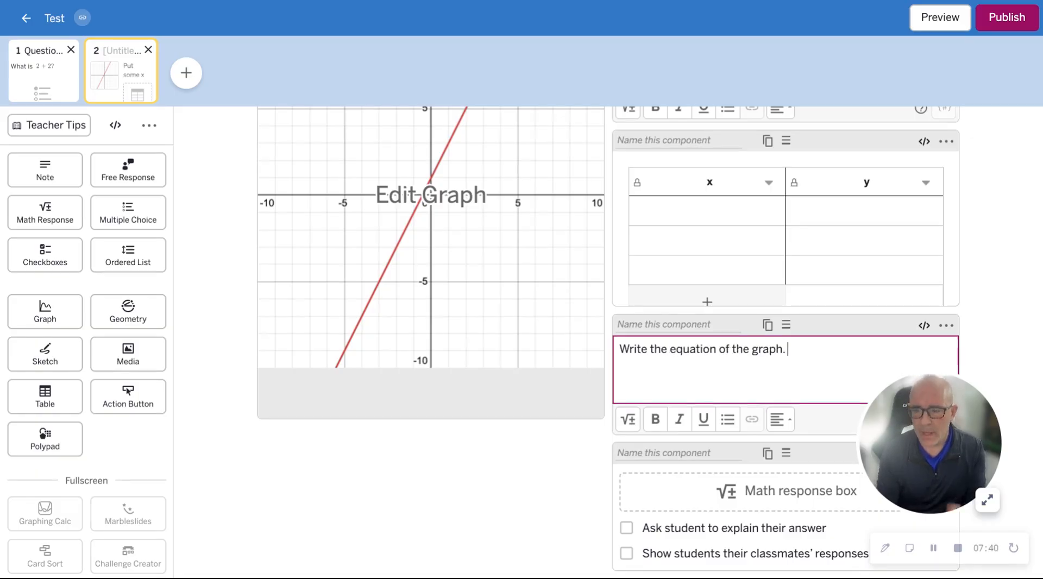
# Set the math response to ask students to explain their answer and to show them their classmates' responses.
pyautogui.scroll(3, 478, 354)
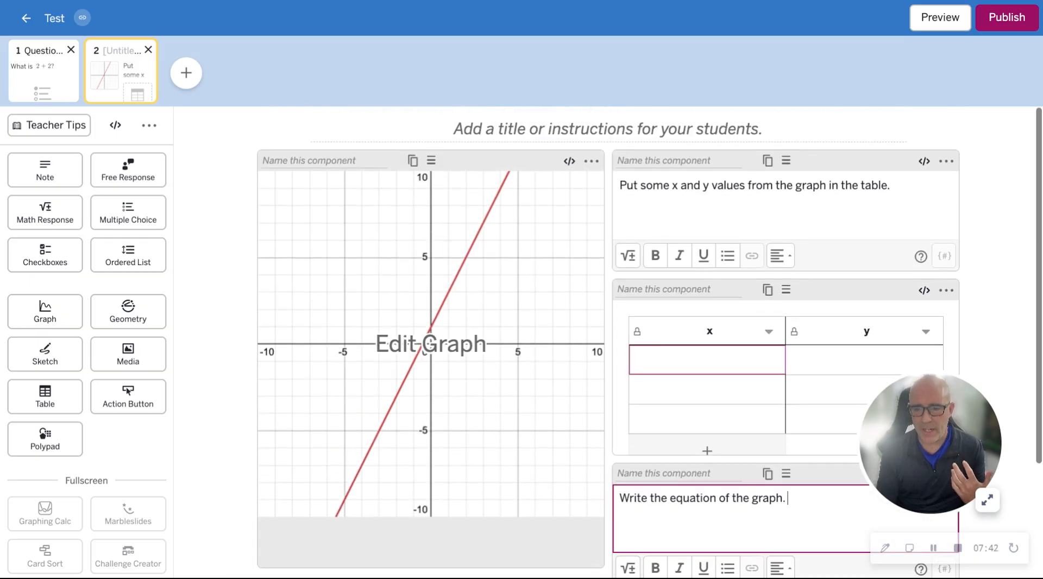
pyautogui.click(717, 359)
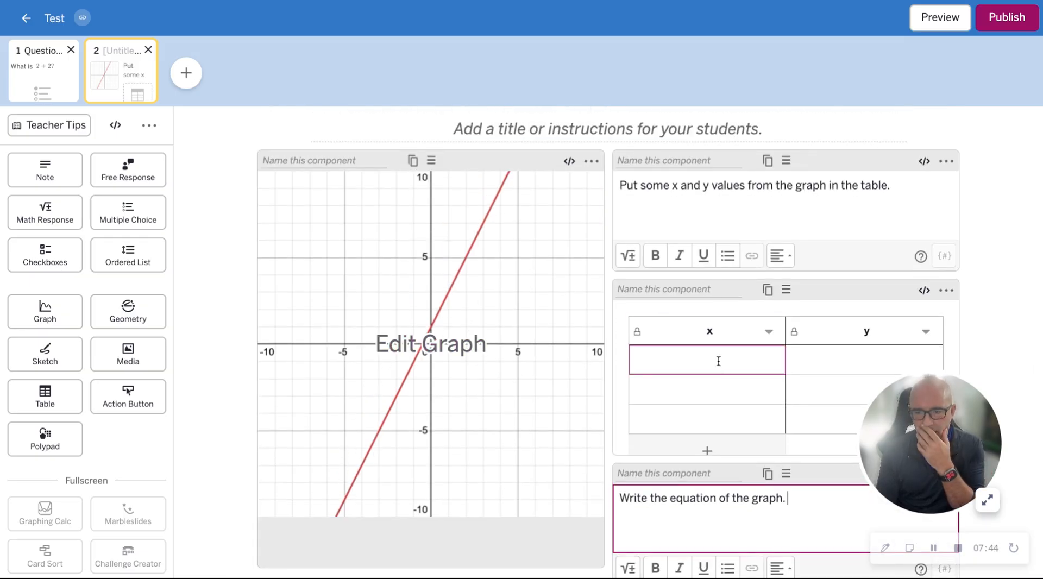
pyautogui.scroll(-1, 724, 368)
pyautogui.click(722, 400)
pyautogui.scroll(-3, 722, 403)
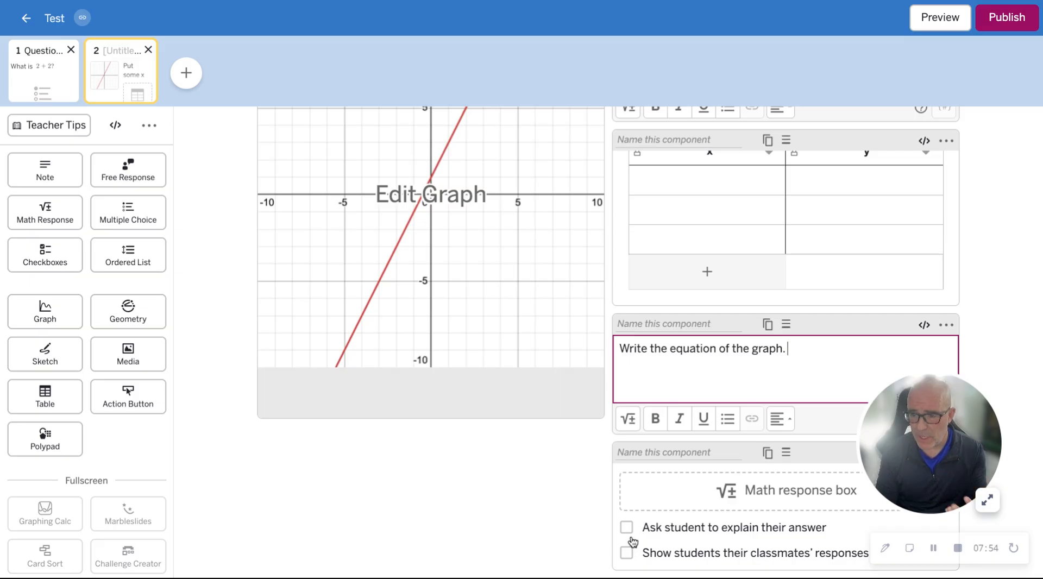
pyautogui.click(627, 528)
pyautogui.click(626, 555)
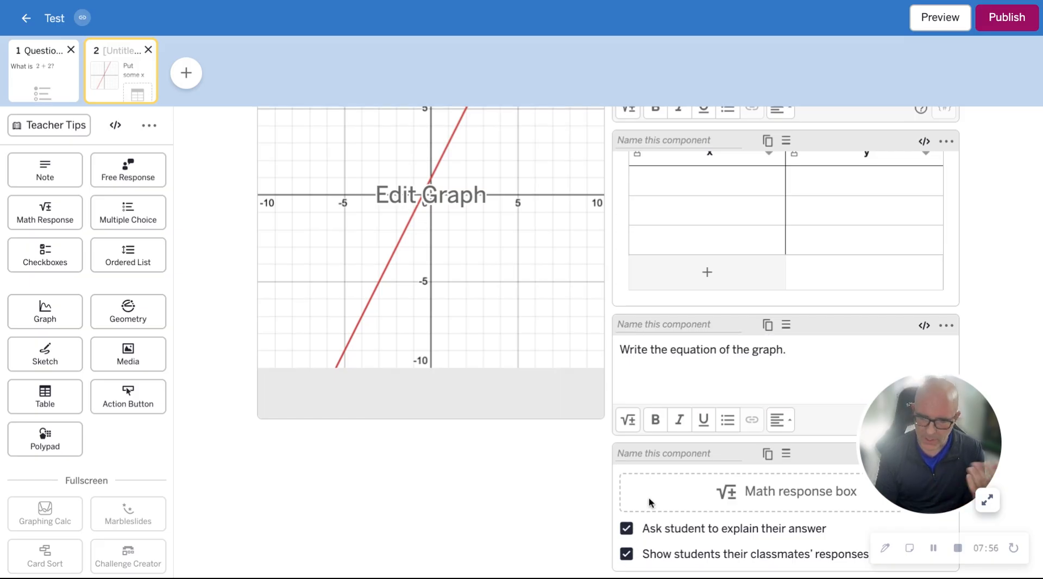
# Preview the second screen as a student, submit y = 2x + 1 as the equation, and examine the explanation box.
pyautogui.scroll(3, 679, 437)
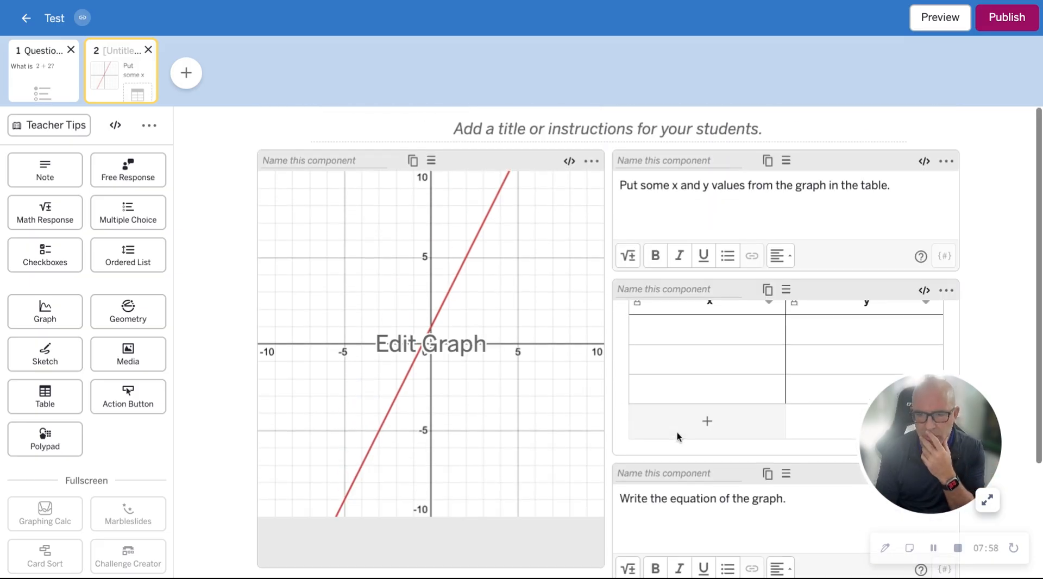
pyautogui.click(939, 30)
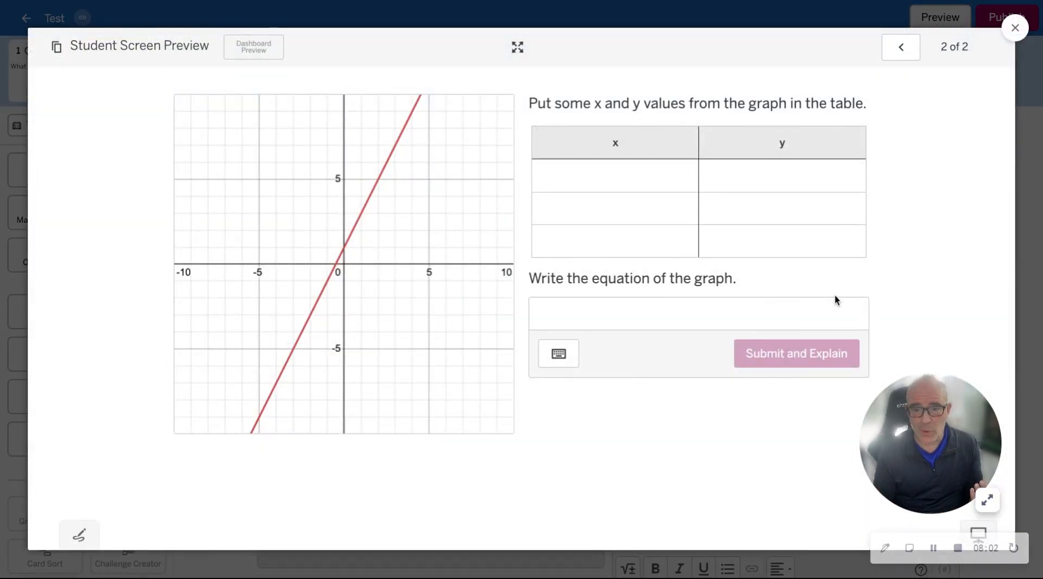
pyautogui.click(613, 191)
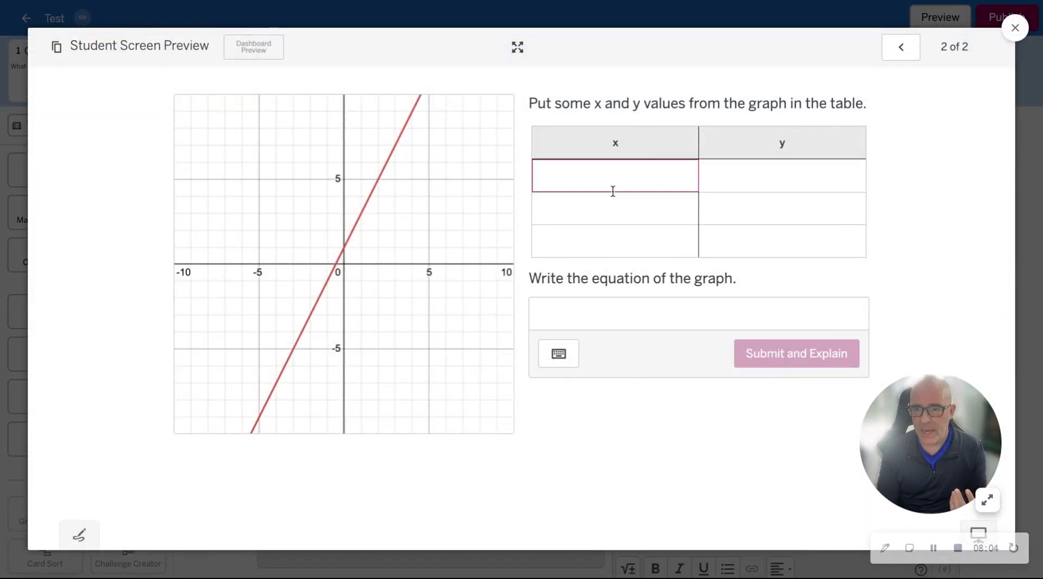
pyautogui.click(681, 310)
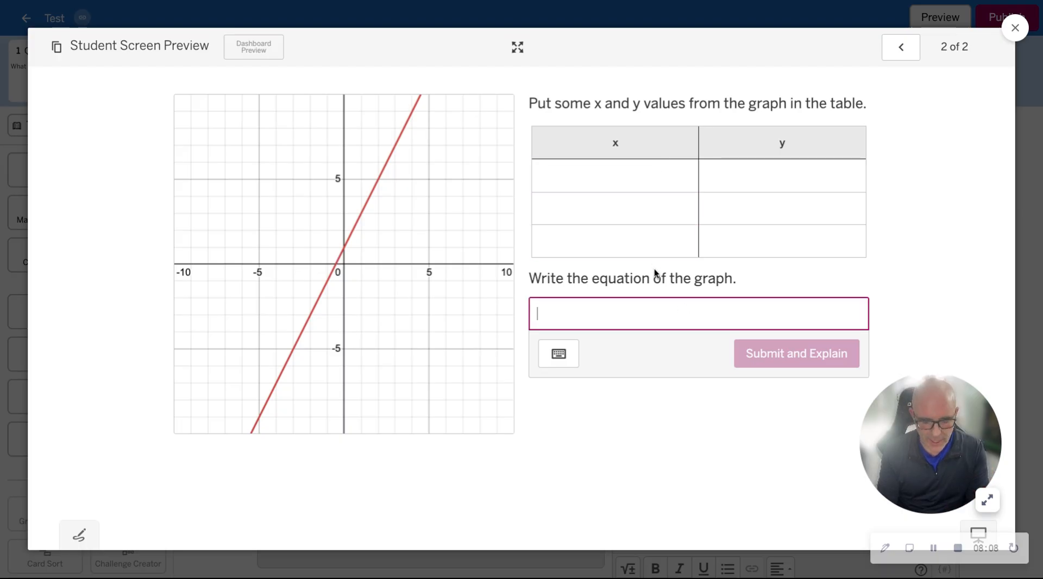
pyautogui.write('y = 2x + ')
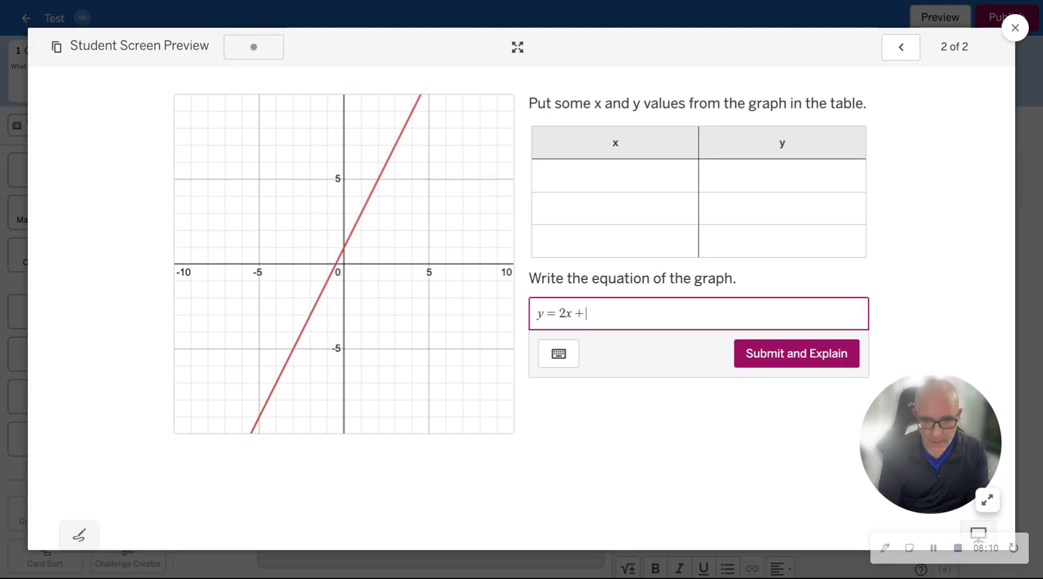
pyautogui.write('1')
pyautogui.click(745, 355)
pyautogui.click(712, 422)
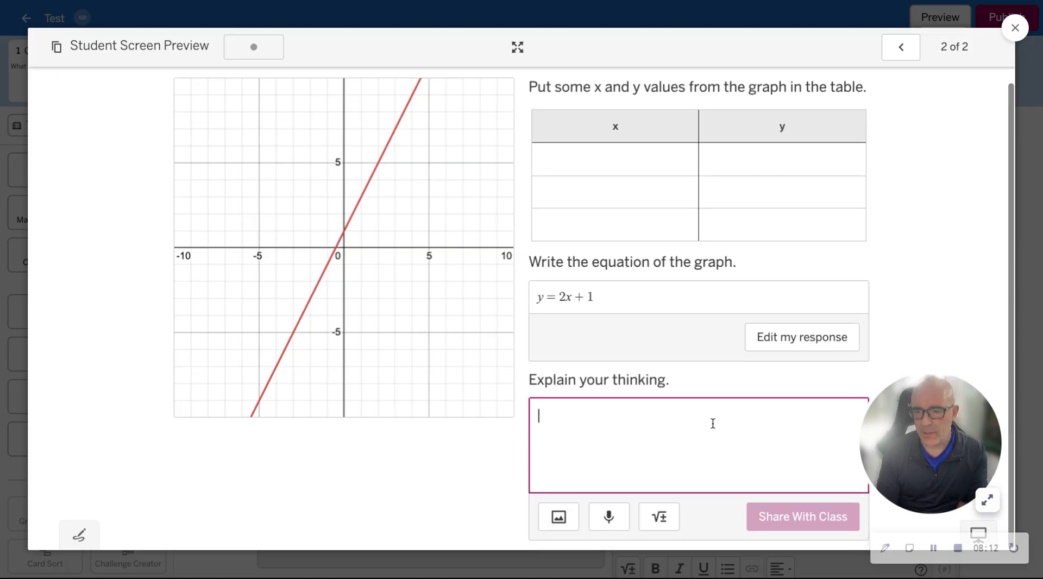
pyautogui.scroll(1, 713, 423)
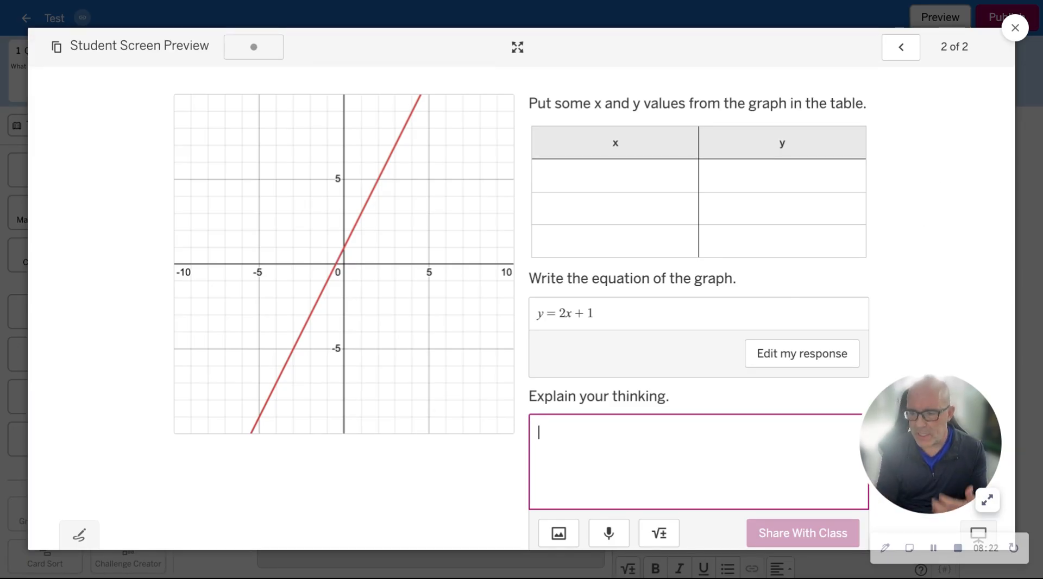
# Close the student preview and title the second screen "Question 2".
pyautogui.click(1015, 28)
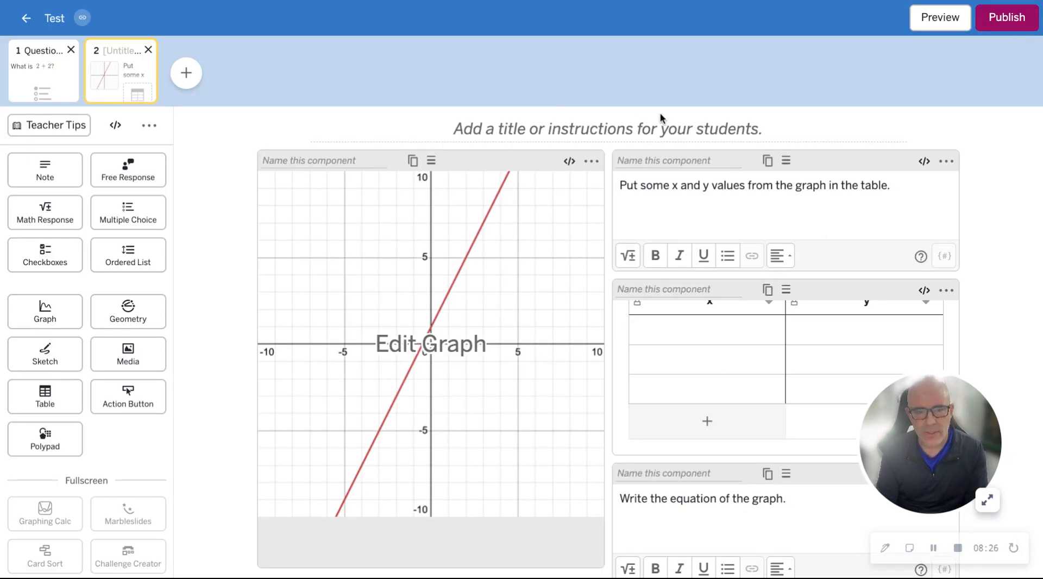
pyautogui.click(654, 126)
pyautogui.write('Q')
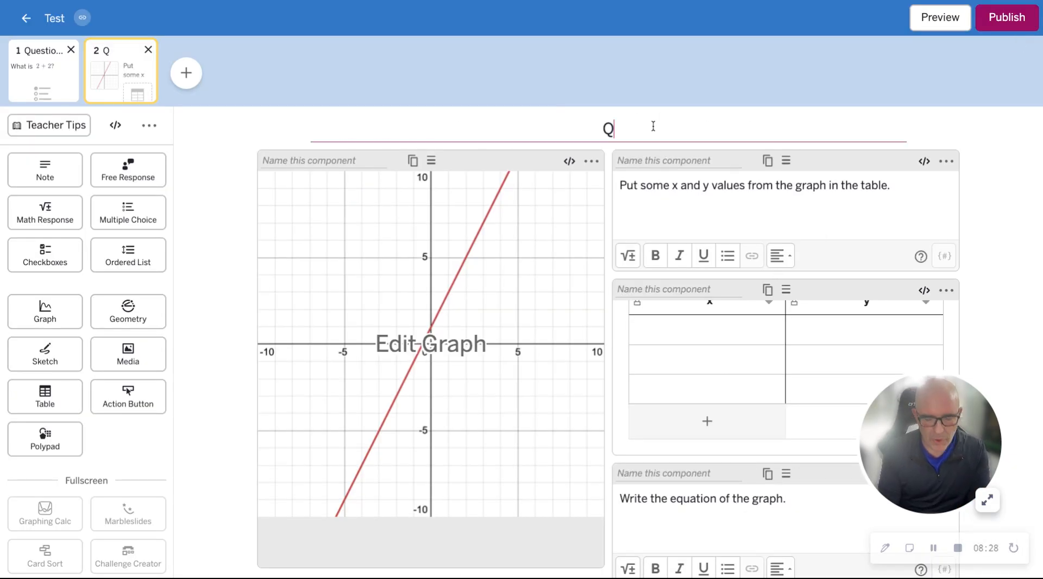
pyautogui.write('uestion 2')
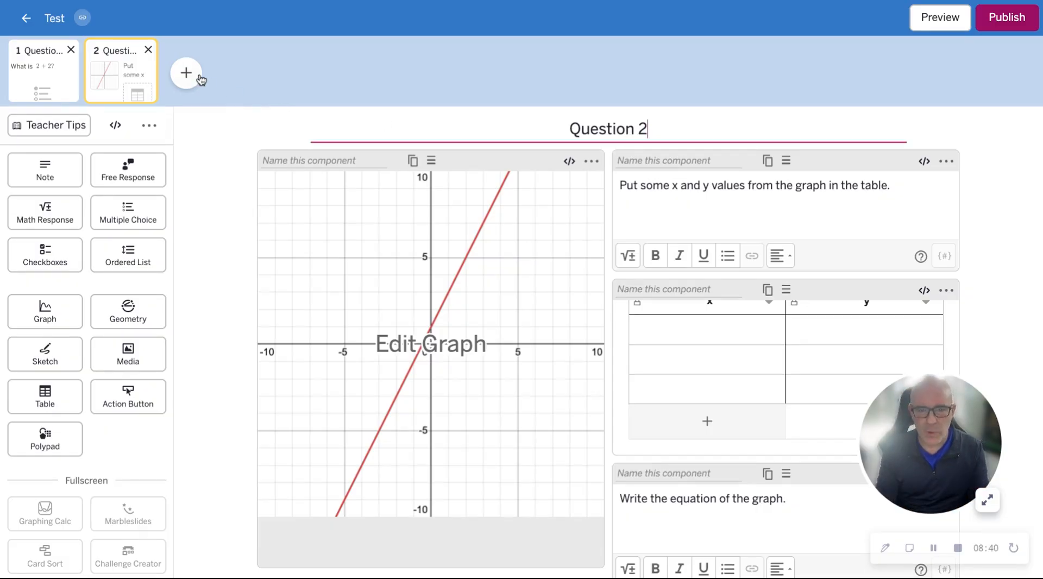
# Add a third screen to the activity and paste a copy of the Question 2 screen into it.
pyautogui.click(201, 79)
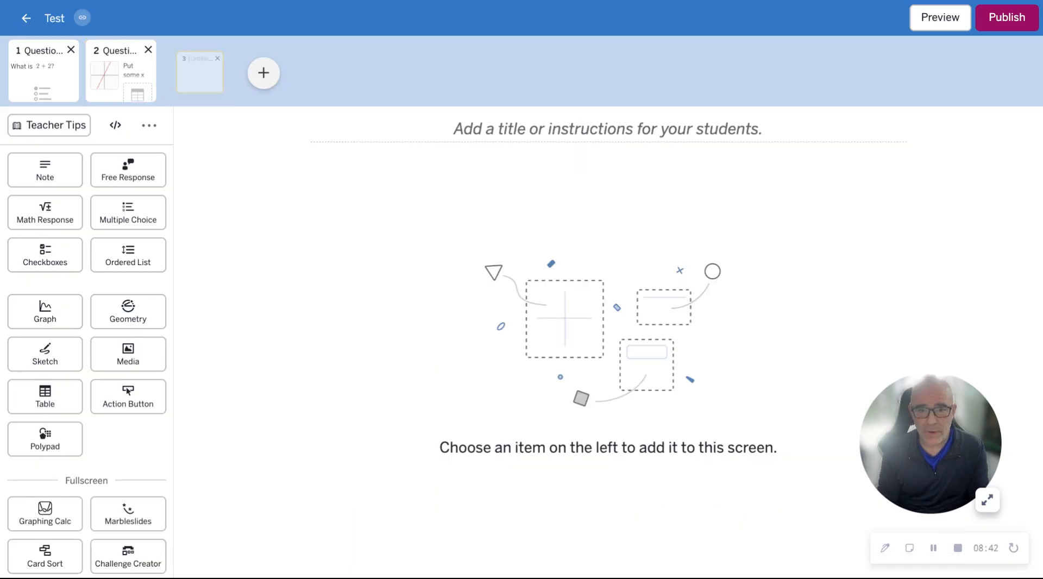
pyautogui.click(126, 83)
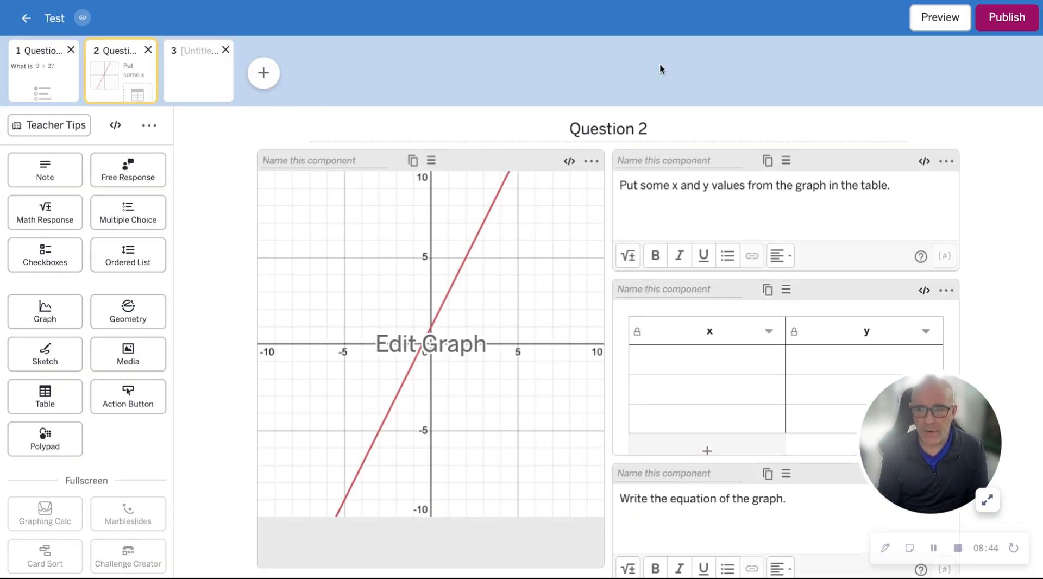
pyautogui.click(923, 24)
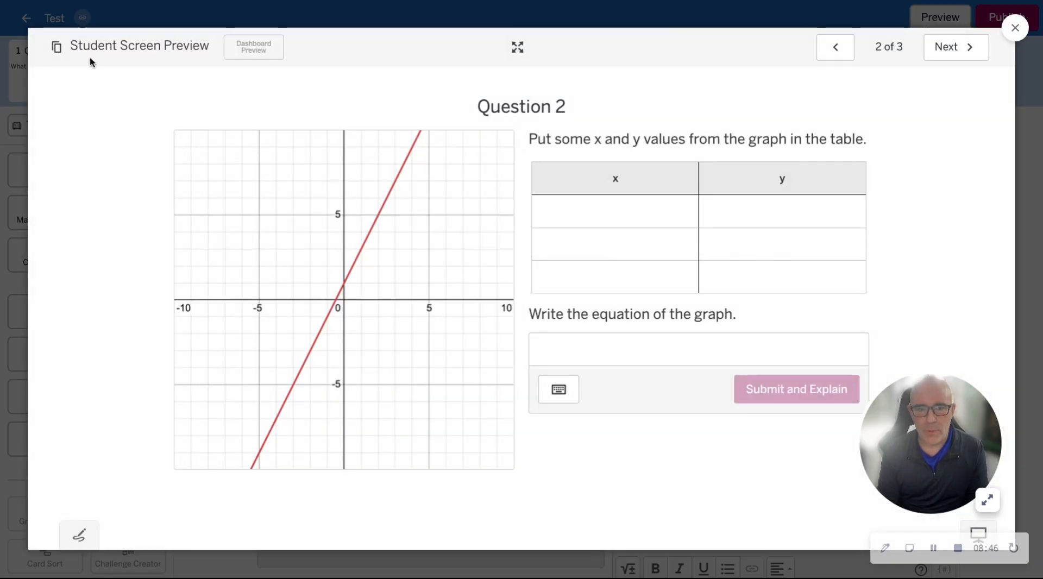
pyautogui.click(57, 53)
pyautogui.click(1025, 32)
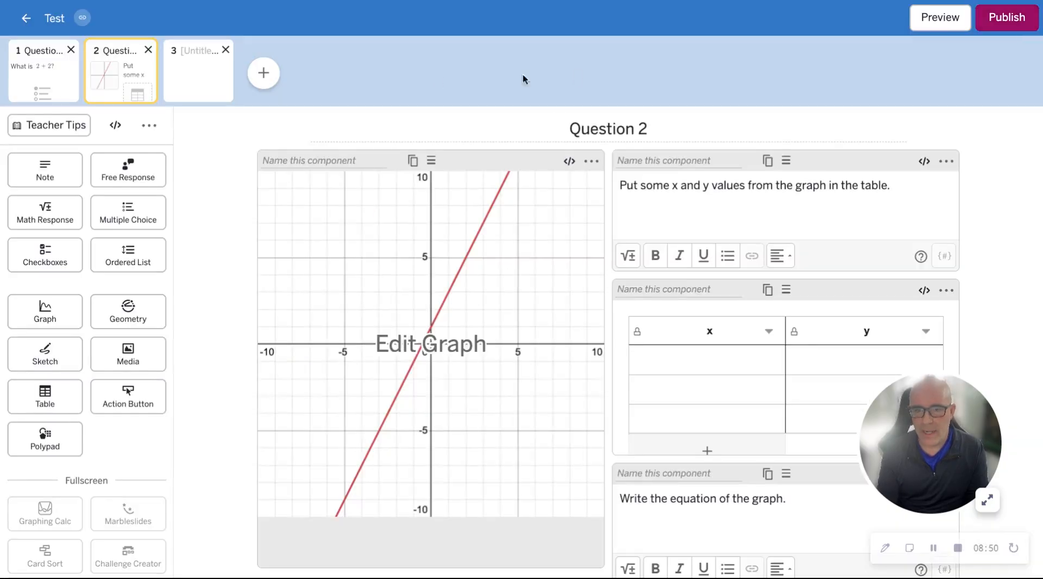
pyautogui.click(217, 91)
pyautogui.press('super+v')
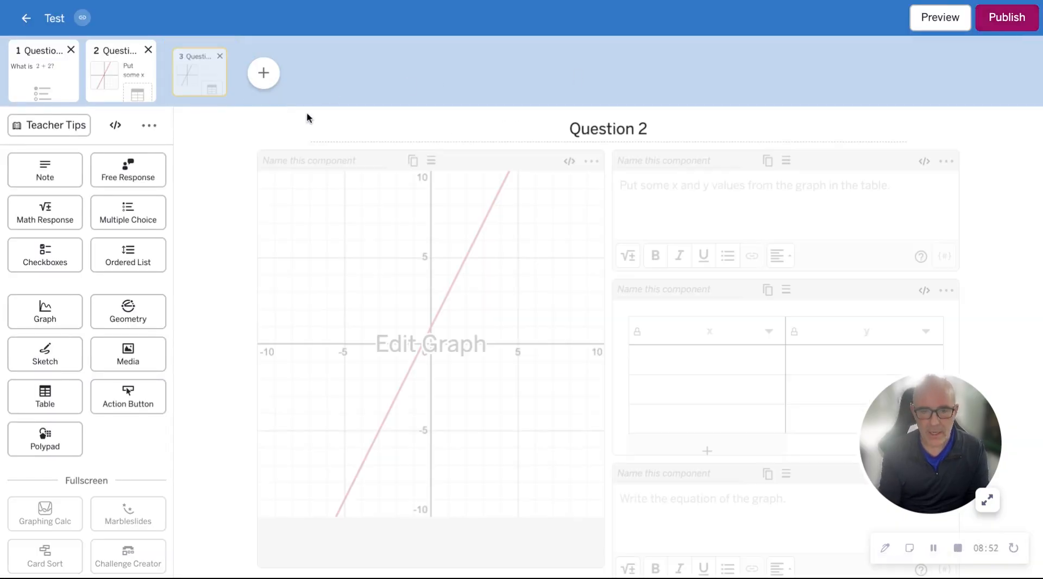
# Retitle the copied third screen "Question 3".
pyautogui.click(645, 136)
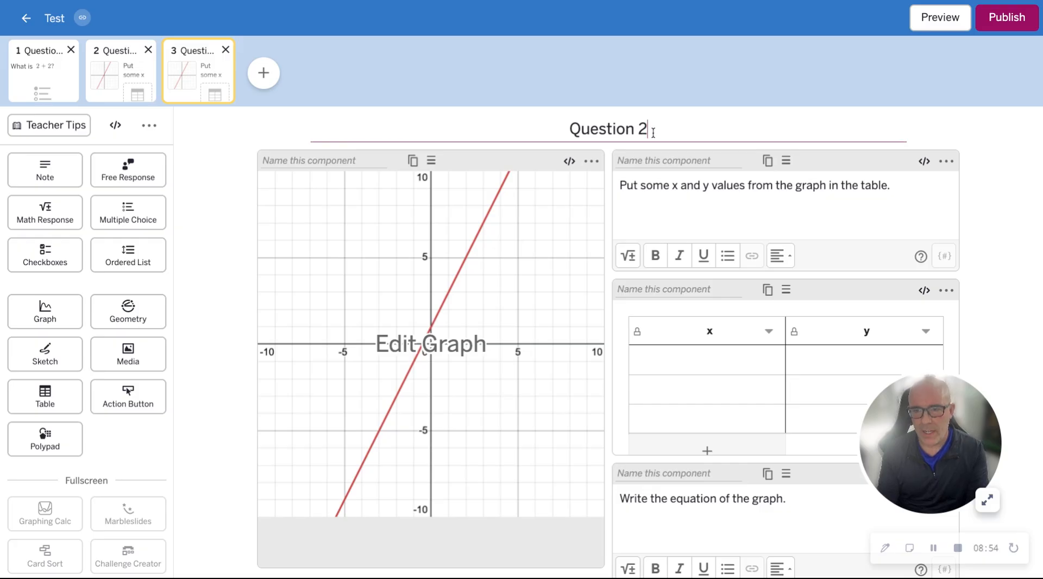
pyautogui.press('BackSpace')
pyautogui.write('3')
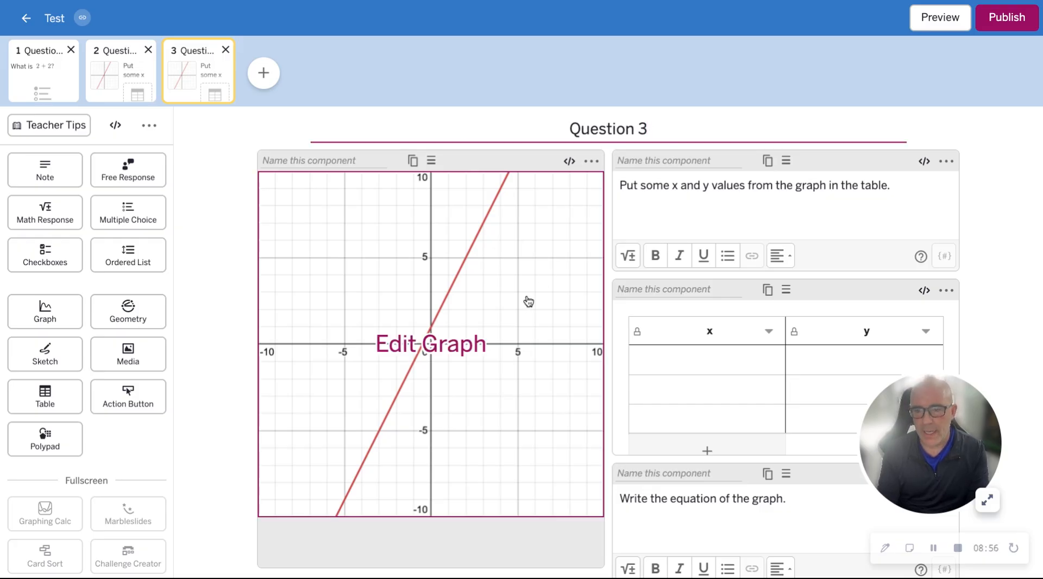
# Change the line equation in the third screen's graph to y = 4x - 2 and save the graph.
pyautogui.click(526, 302)
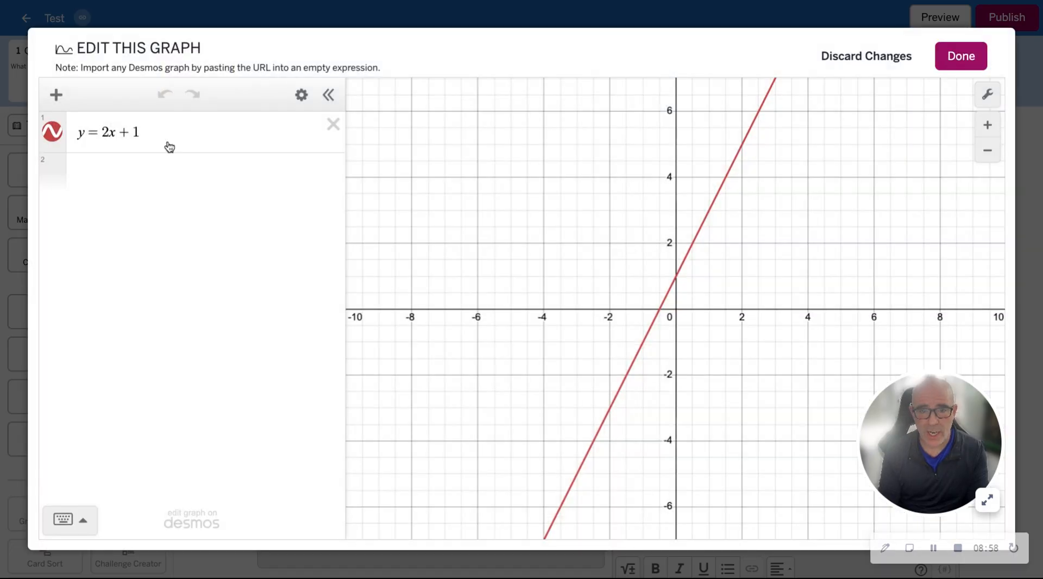
pyautogui.click(108, 132)
pyautogui.press('BackSpace')
pyautogui.write('4')
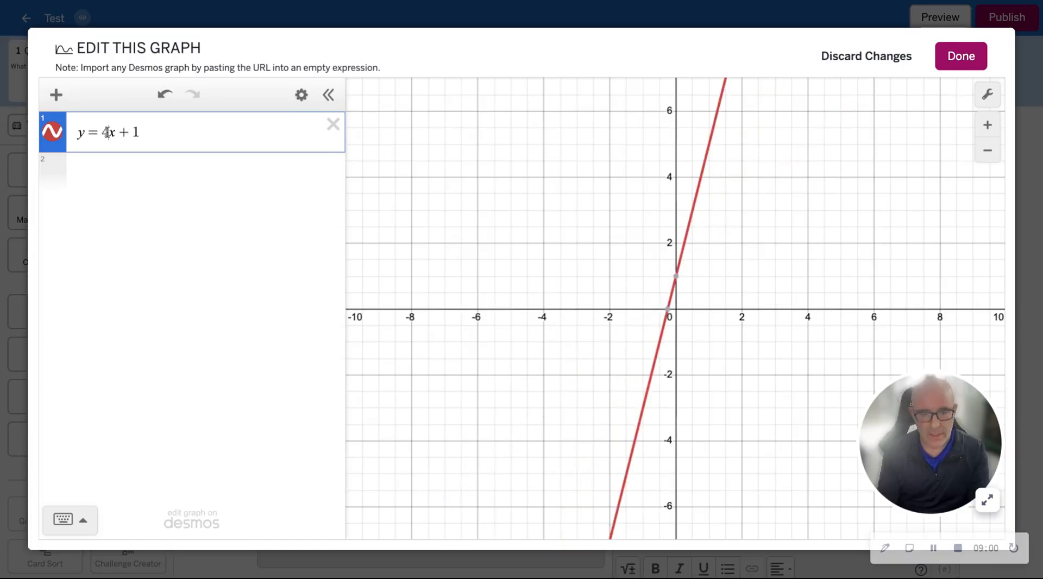
pyautogui.press('End')
pyautogui.press('BackSpace')
pyautogui.press('BackSpace')
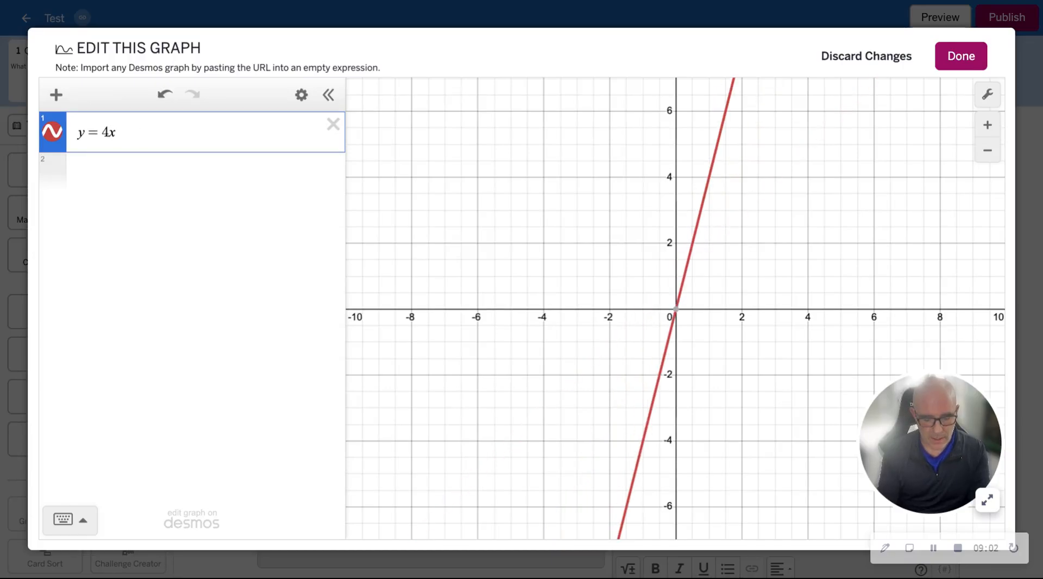
pyautogui.write('-2')
pyautogui.click(962, 61)
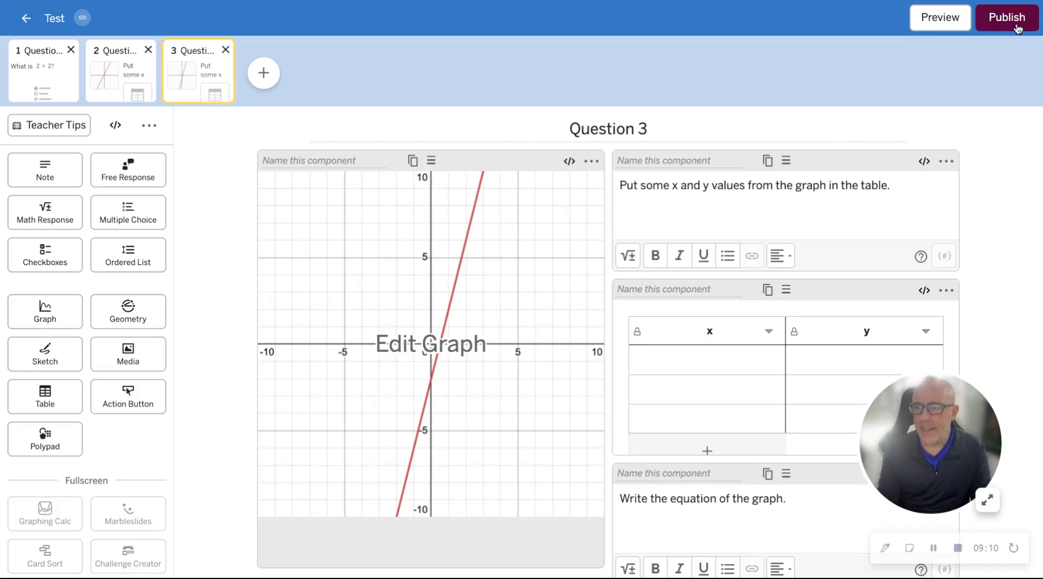
# Publish the Test activity and preview its three screens in student view.
pyautogui.click(1016, 24)
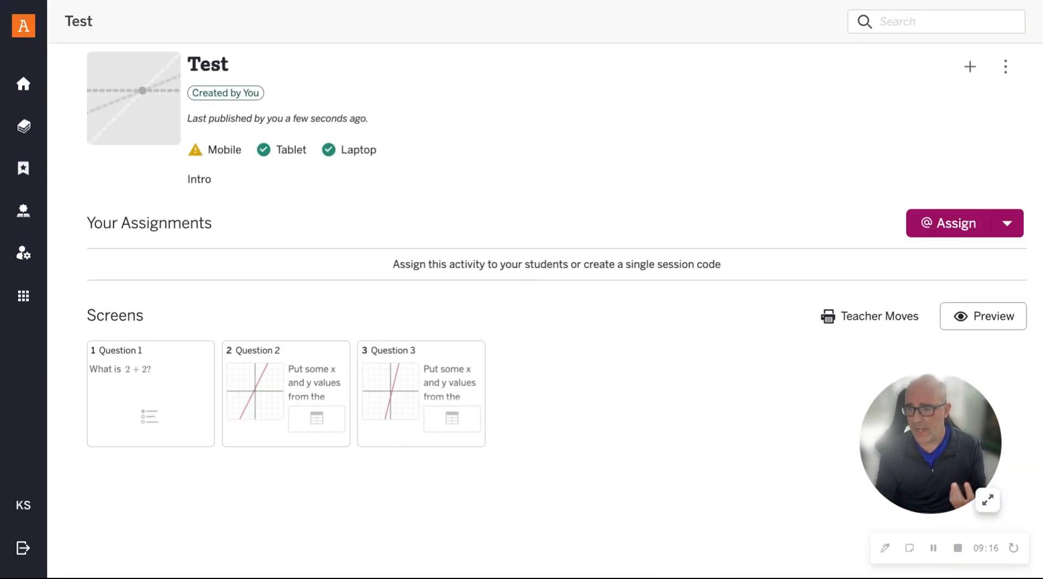
pyautogui.click(181, 392)
pyautogui.click(955, 54)
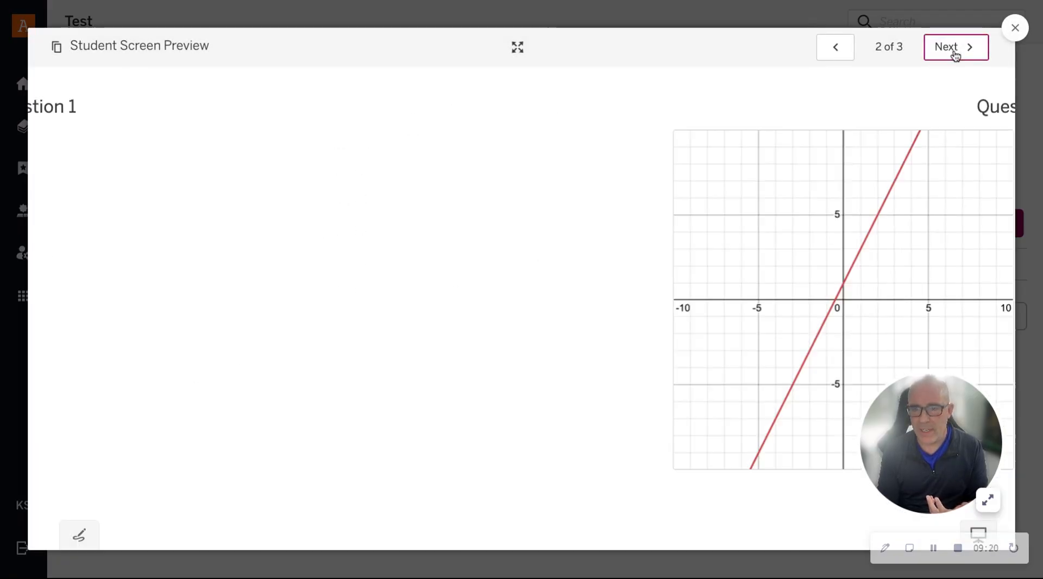
pyautogui.click(955, 53)
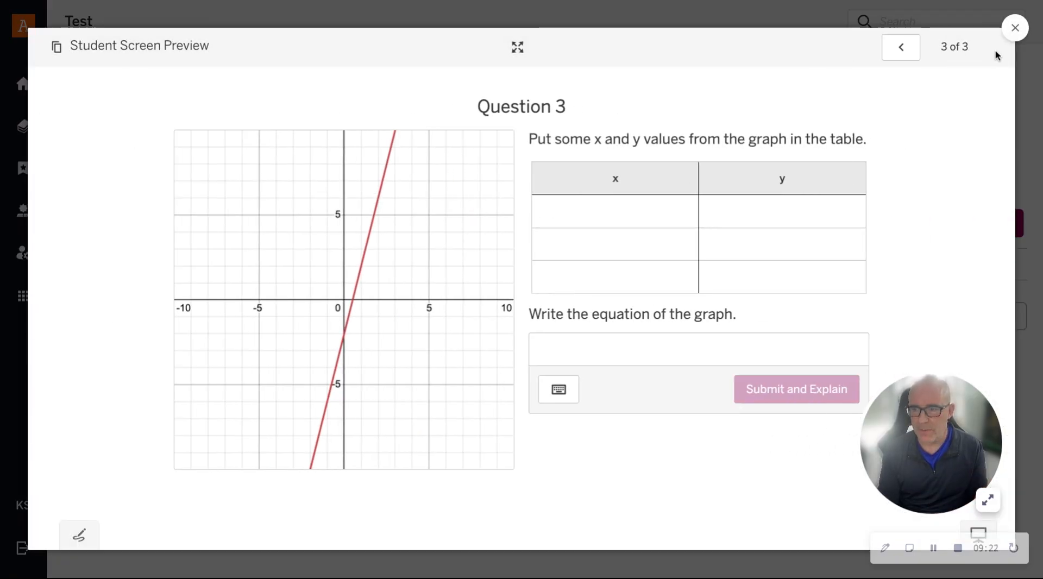
pyautogui.click(1015, 27)
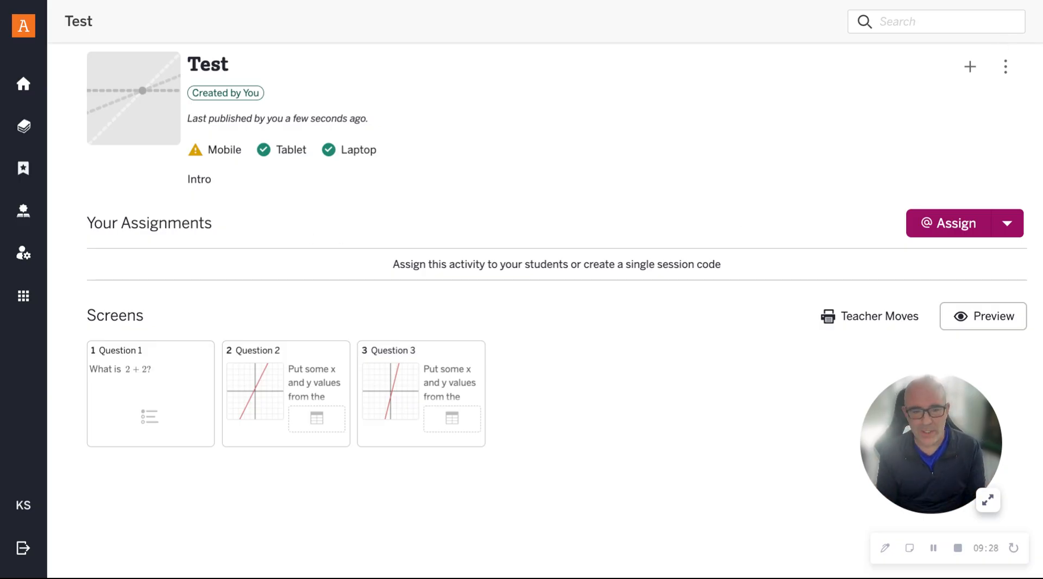
# Find the Test activity among the custom activities and examine the collections it can be added to.
pyautogui.click(23, 173)
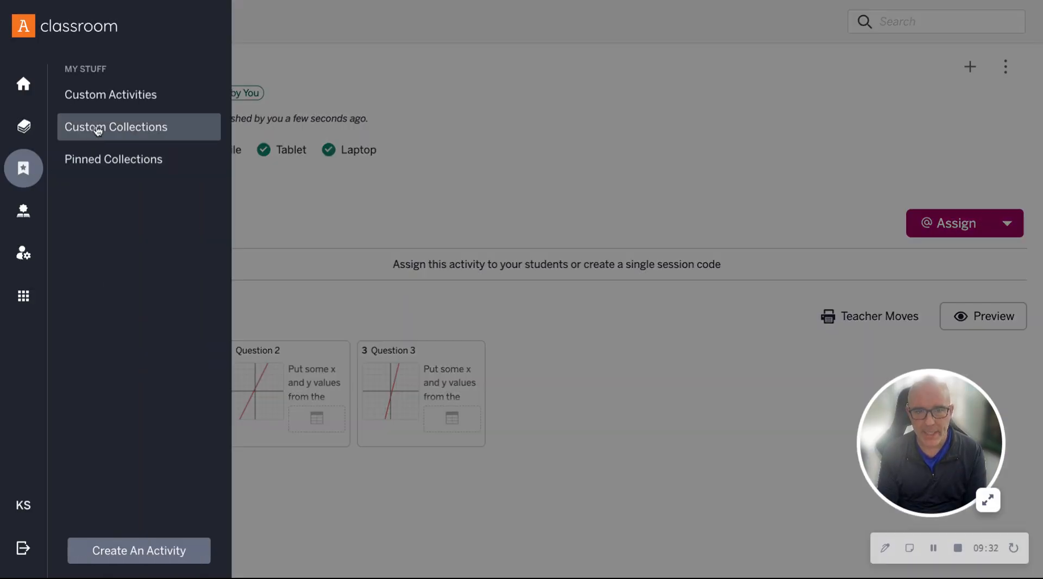
pyautogui.click(109, 96)
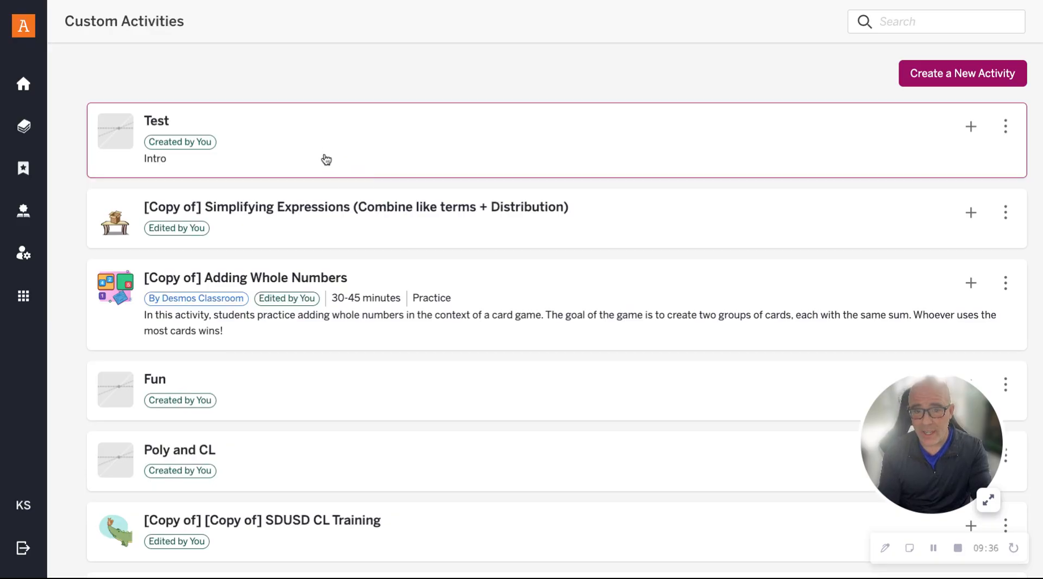
pyautogui.click(971, 128)
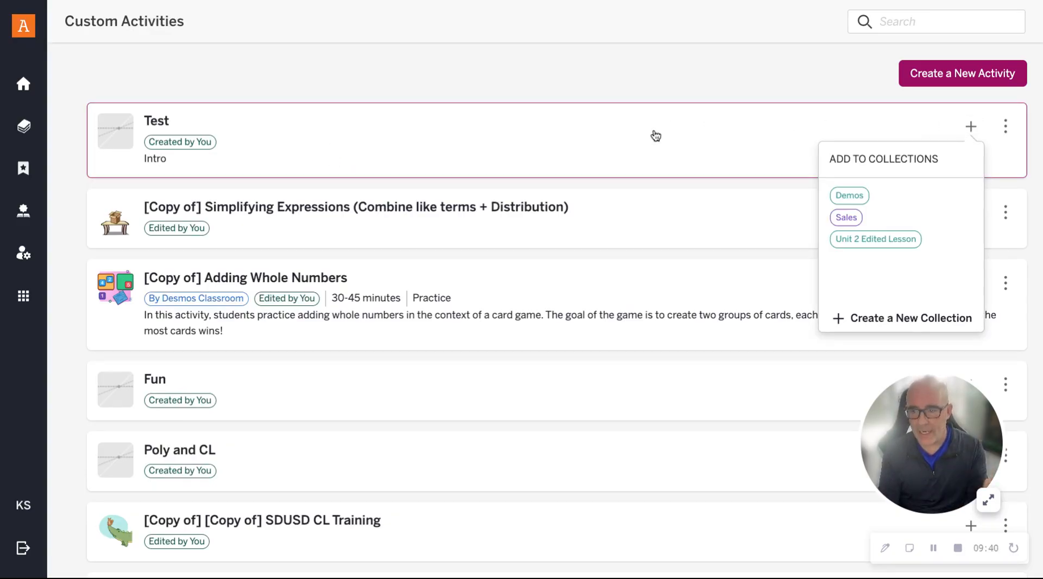
pyautogui.click(657, 90)
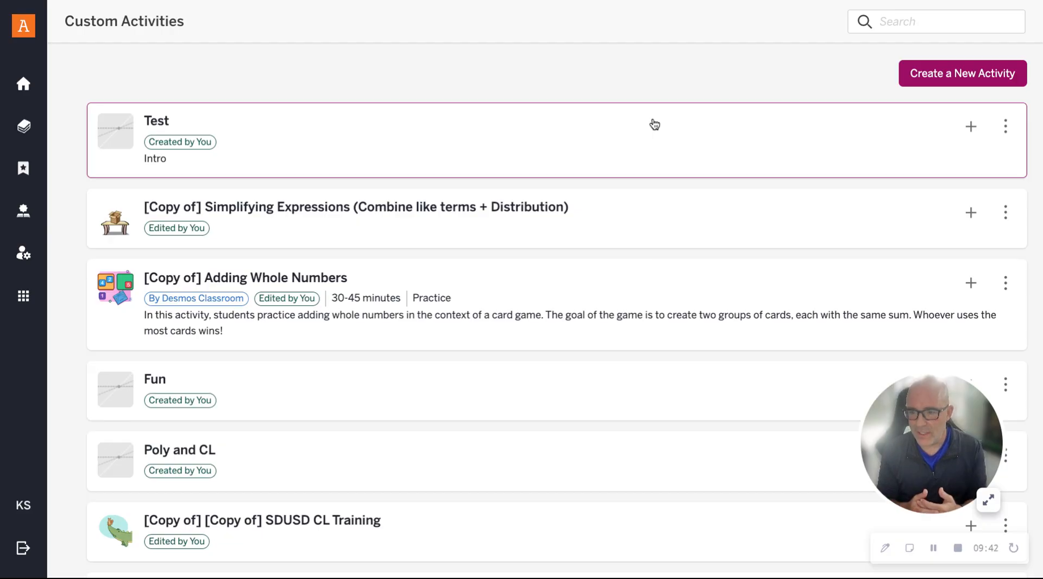